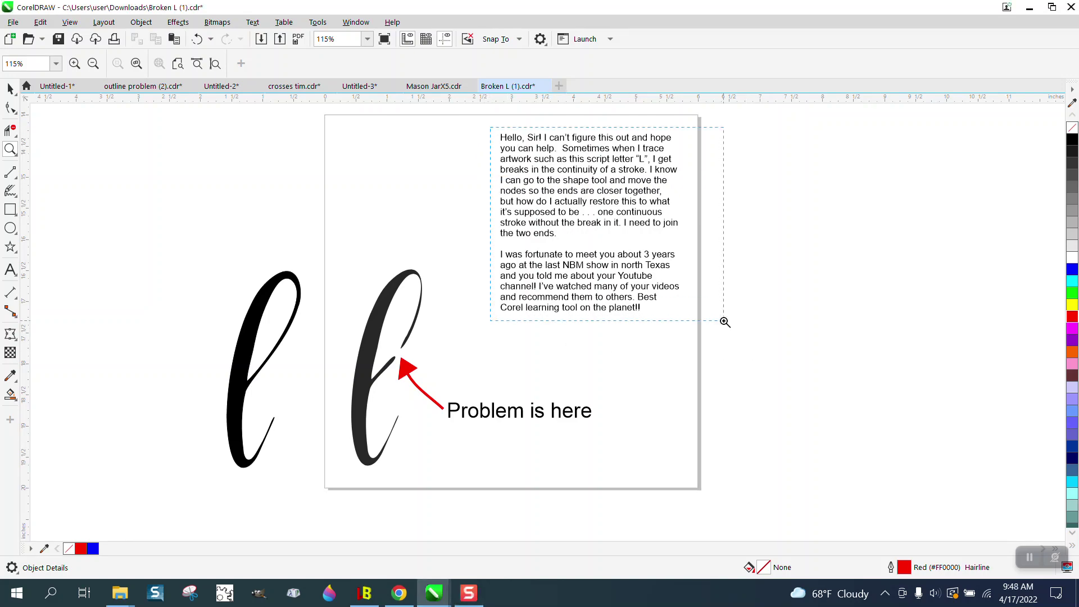
{"action": "scroll", "coordinate": [627, 278], "scroll_direction": "up", "scroll_amount": 3}
{"action": "scroll", "coordinate": [585, 266], "scroll_direction": "down", "scroll_amount": 2}
{"action": "scroll", "coordinate": [586, 267], "scroll_direction": "down", "scroll_amount": 2}
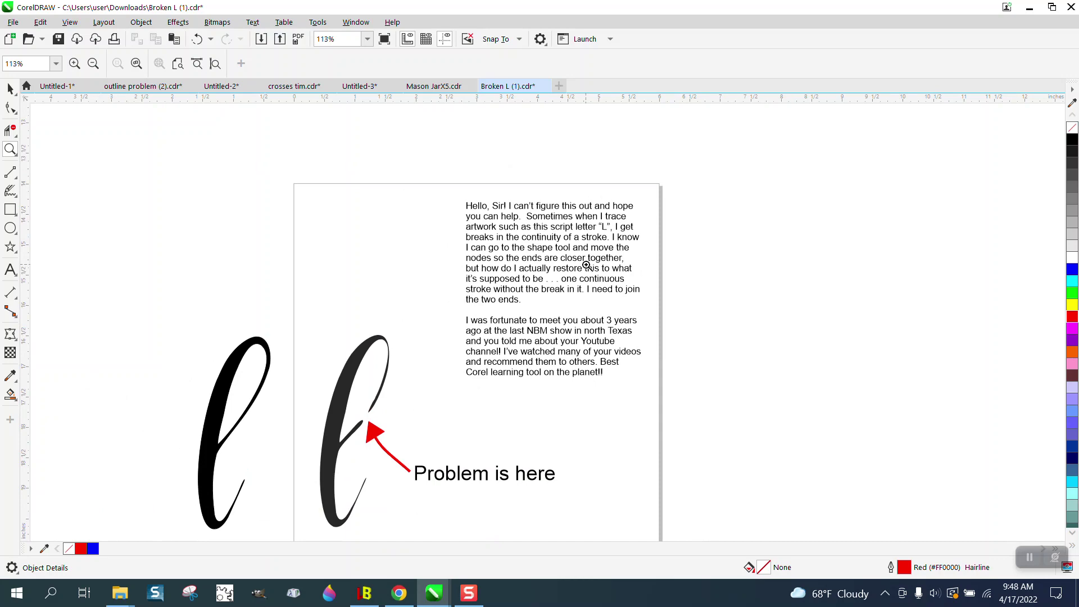
{"action": "scroll", "coordinate": [586, 266], "scroll_direction": "down", "scroll_amount": 1}
Step: Zoom in on the break, then delete the 'Problem is here' label, red arrowhead and arrow line
{"action": "left_click_drag", "start_coordinate": [342, 347], "coordinate": [472, 429]}
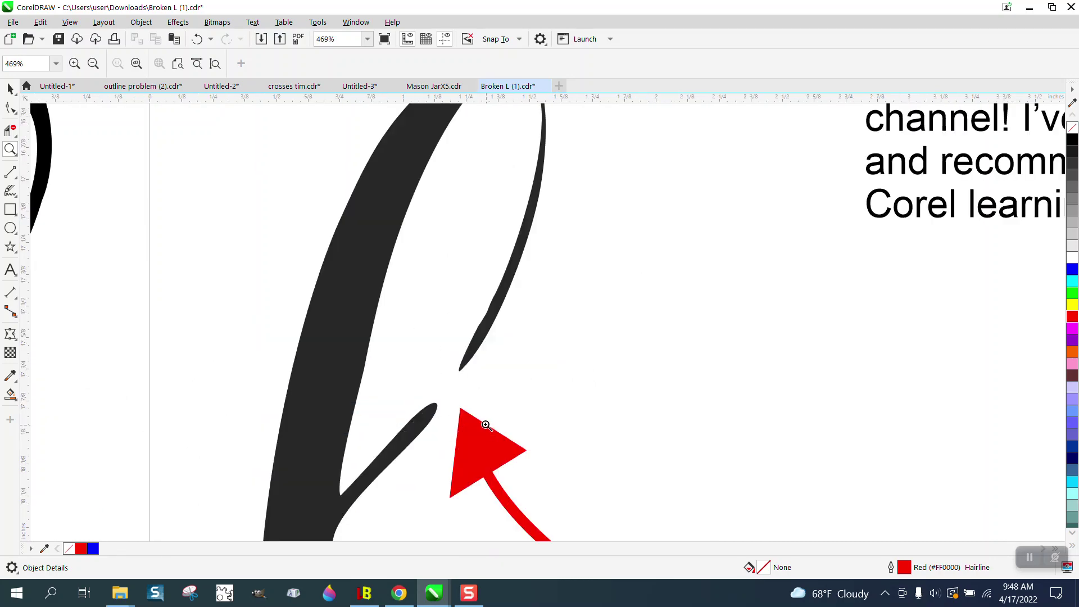
{"action": "scroll", "coordinate": [445, 369], "scroll_direction": "down", "scroll_amount": 1}
{"action": "scroll", "coordinate": [445, 369], "scroll_direction": "down", "scroll_amount": 1}
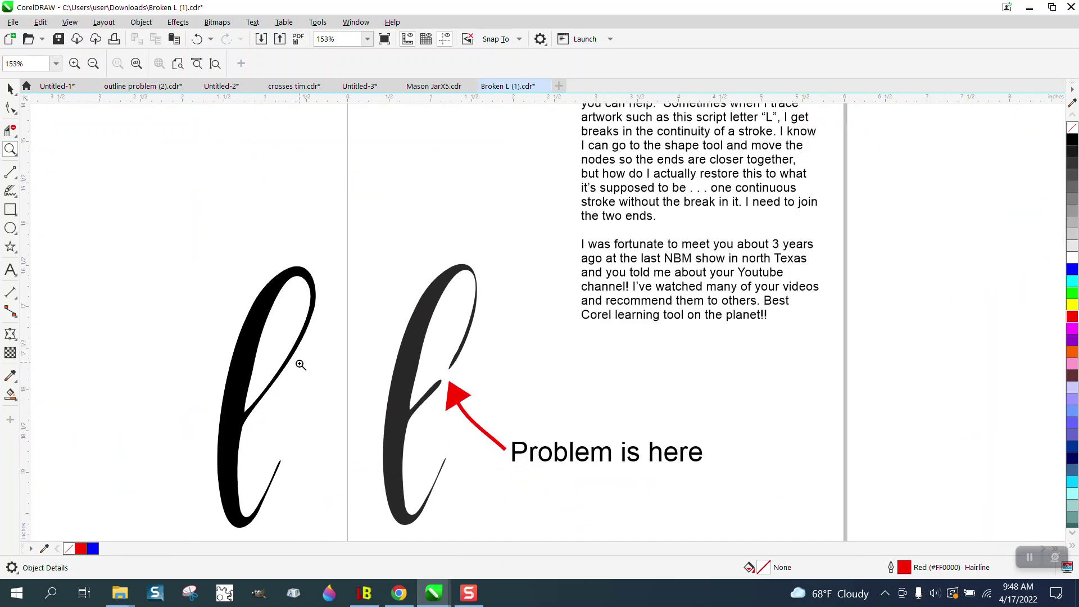
{"action": "left_click", "coordinate": [10, 88]}
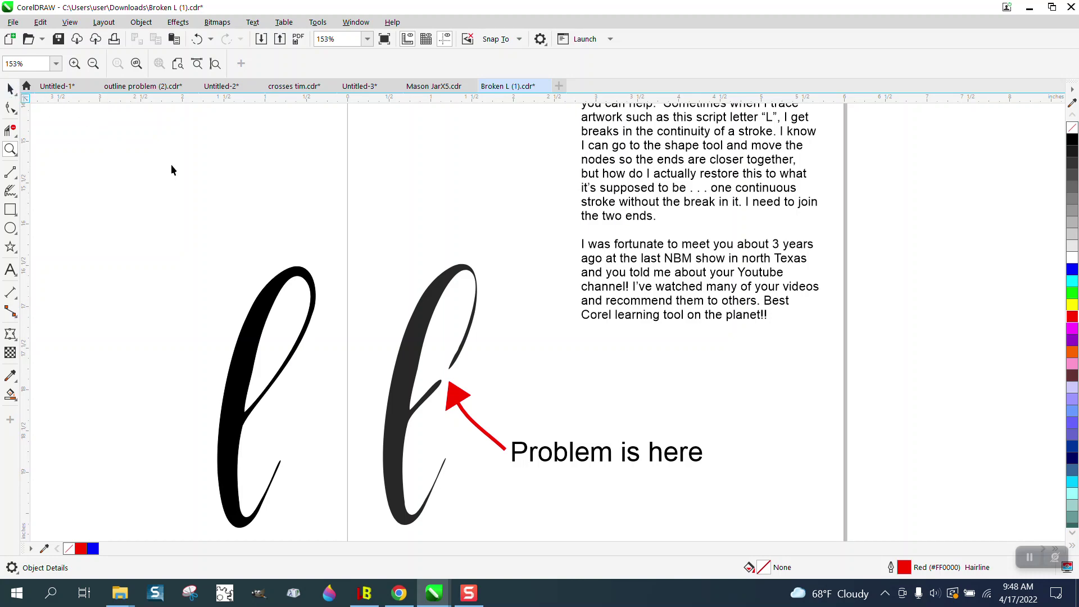
{"action": "left_click", "coordinate": [574, 453]}
{"action": "key", "text": "Delete"}
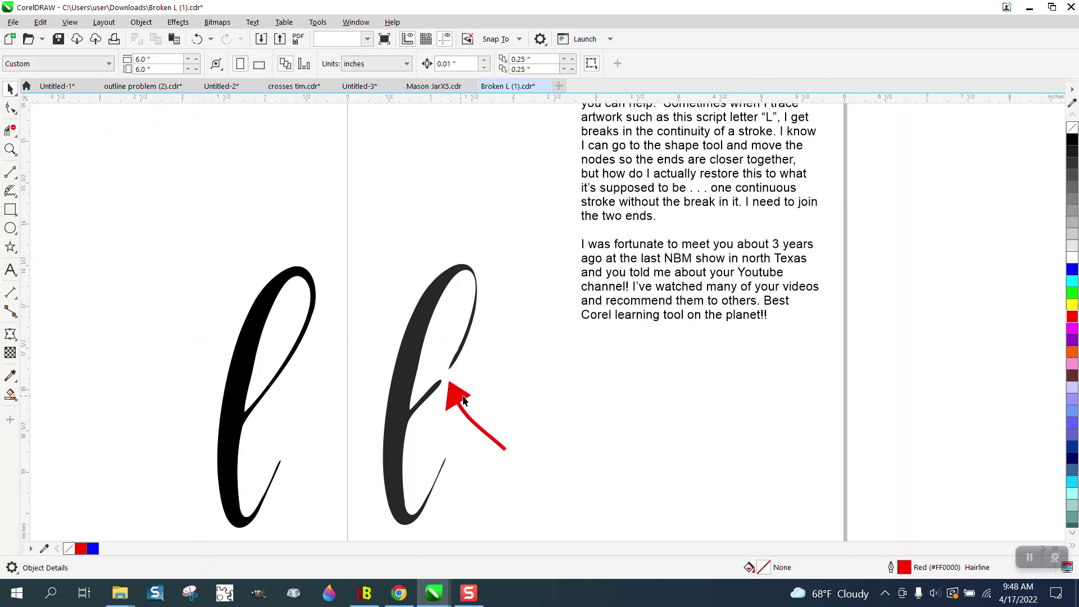
{"action": "left_click", "coordinate": [464, 400]}
{"action": "key", "text": "Delete"}
{"action": "left_click", "coordinate": [485, 431]}
{"action": "key", "text": "Delete"}
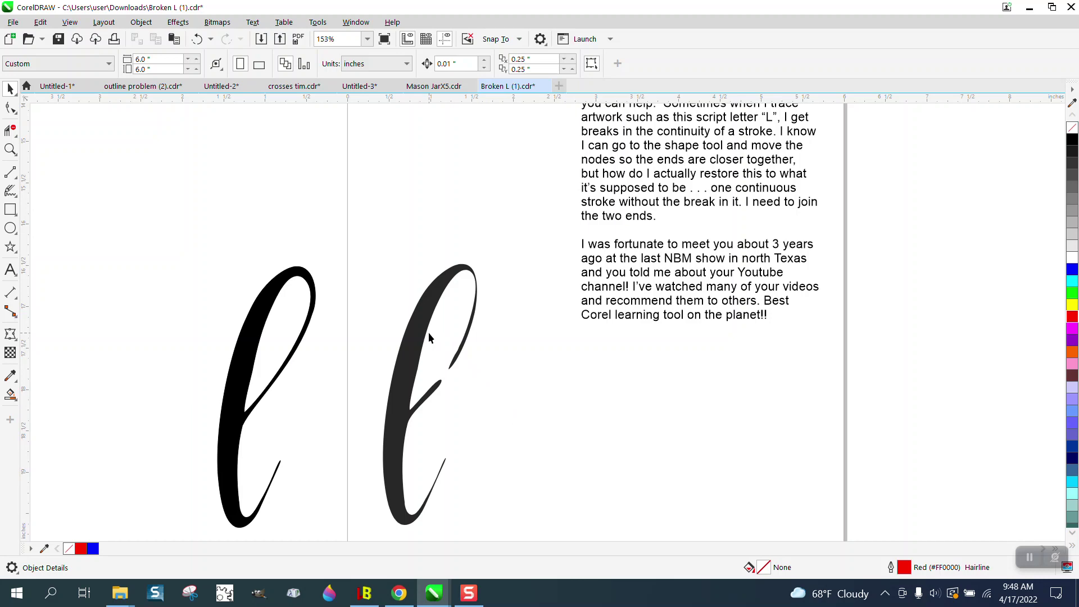
{"action": "left_click", "coordinate": [421, 328]}
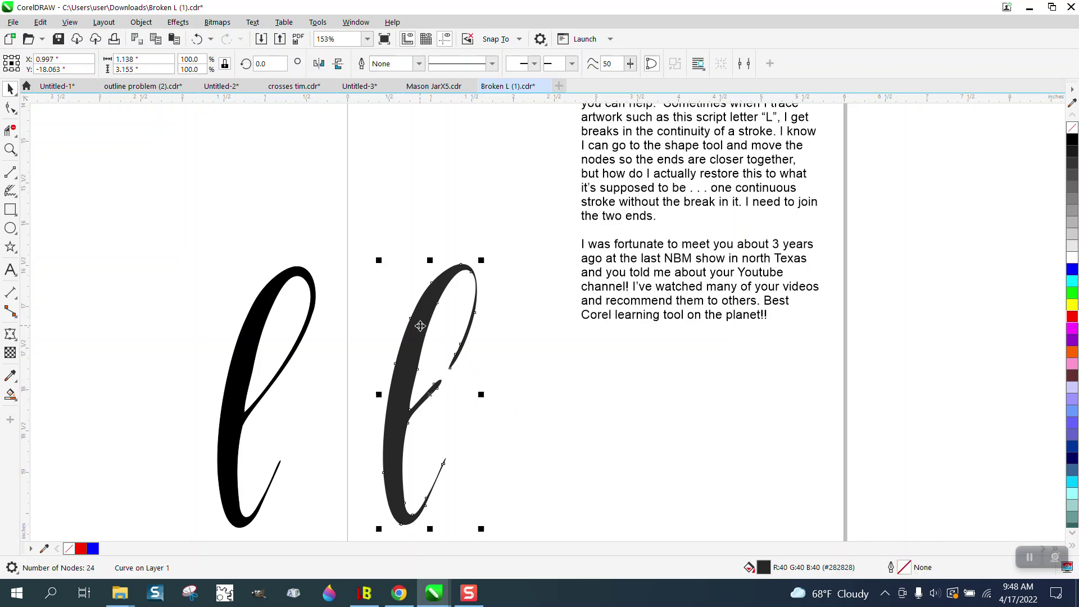
Step: Remove the right L's fill, give it a red outline, and zoom into the break
{"action": "left_click", "coordinate": [1071, 127]}
{"action": "right_click", "coordinate": [1073, 317]}
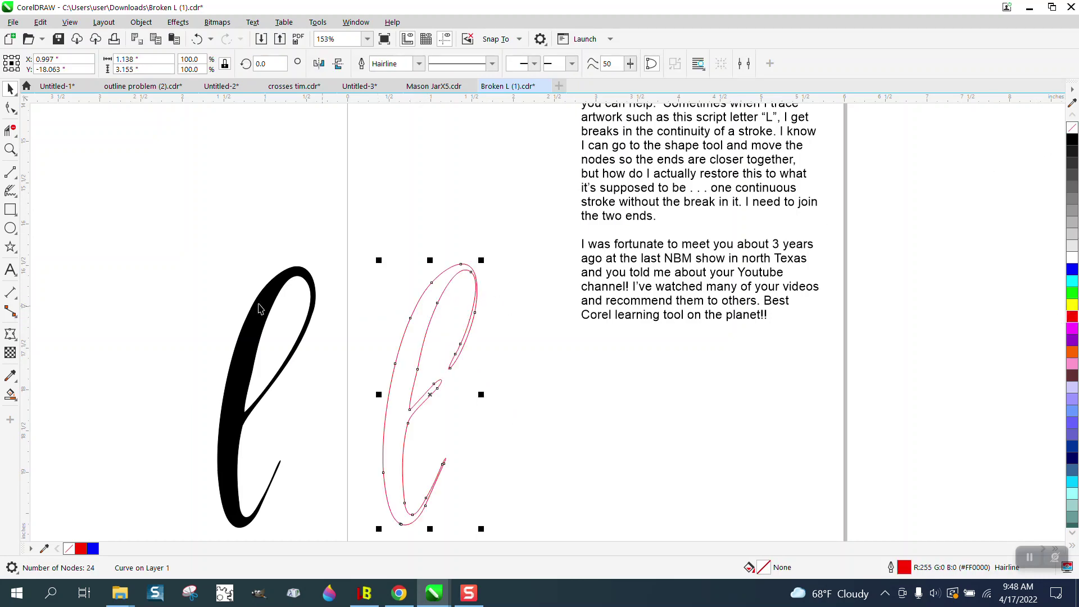
{"action": "left_click", "coordinate": [10, 149]}
{"action": "left_click_drag", "start_coordinate": [374, 311], "coordinate": [578, 434]}
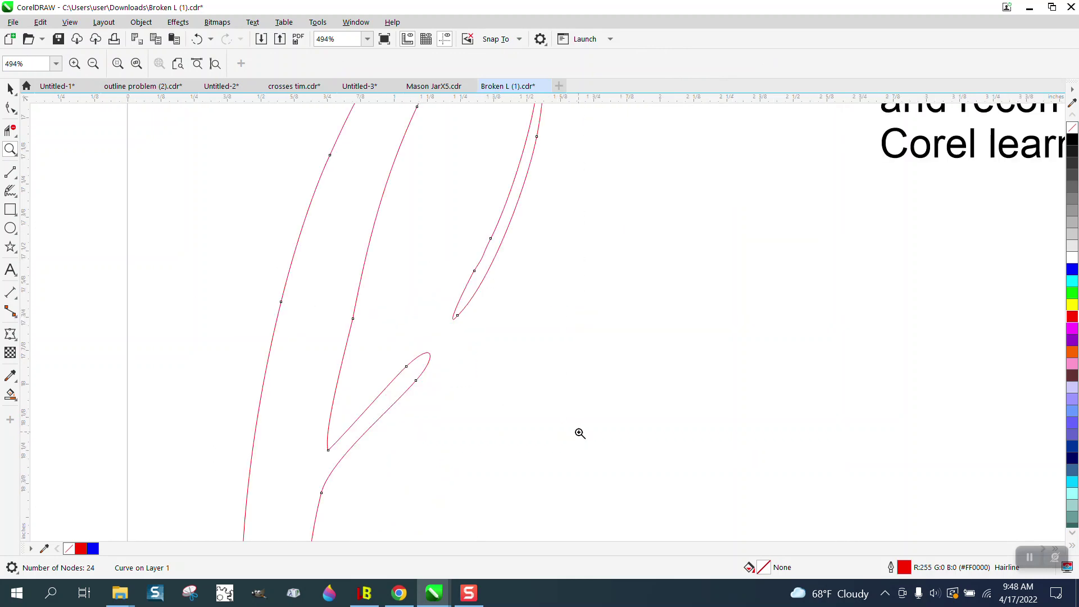
Step: Drag the broken stroke's end nodes down to rejoin it with the branch below
{"action": "left_click", "coordinate": [11, 108]}
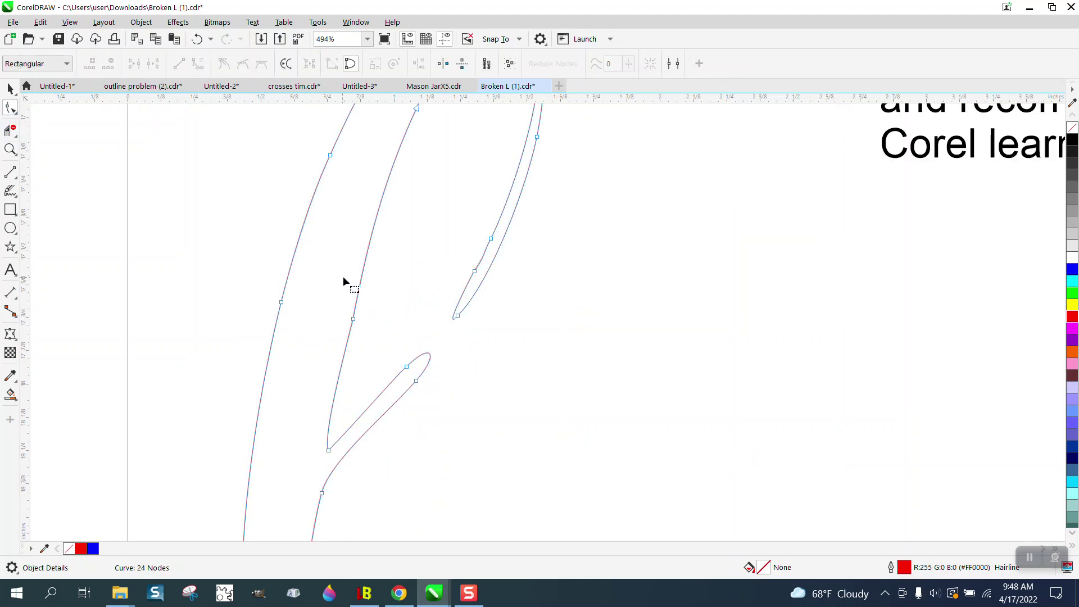
{"action": "left_click_drag", "start_coordinate": [422, 270], "coordinate": [523, 339]}
{"action": "left_click_drag", "start_coordinate": [459, 319], "coordinate": [423, 371]}
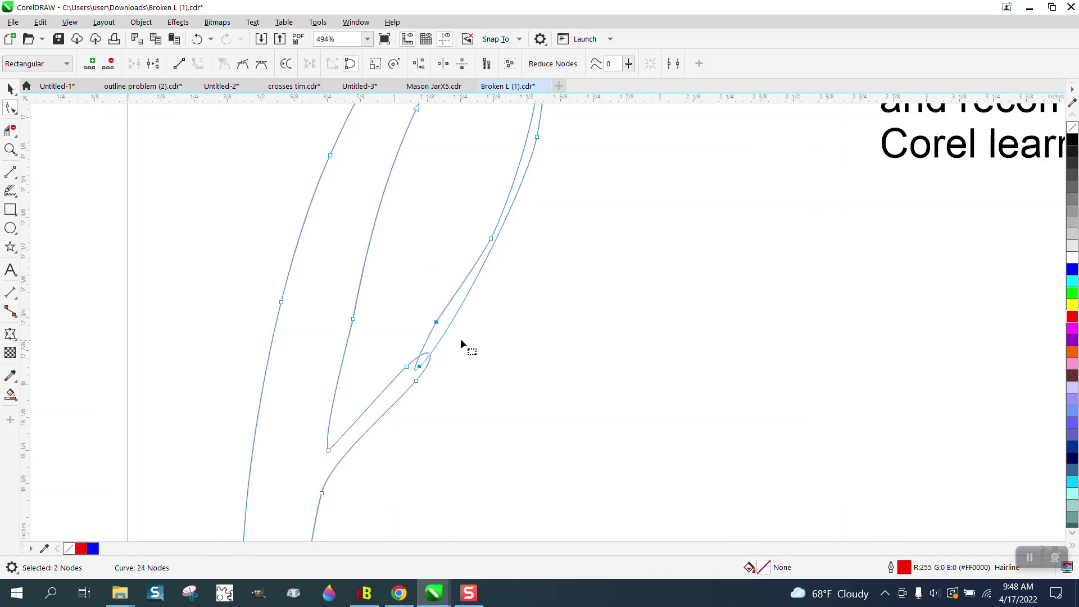
{"action": "left_click_drag", "start_coordinate": [441, 320], "coordinate": [441, 332]}
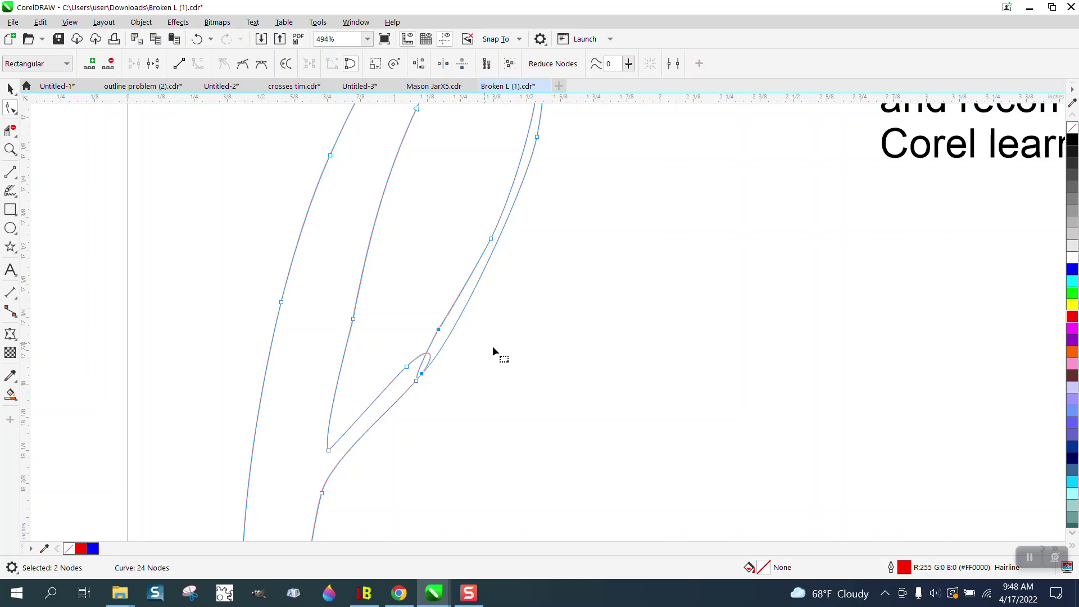
{"action": "left_click", "coordinate": [11, 129]}
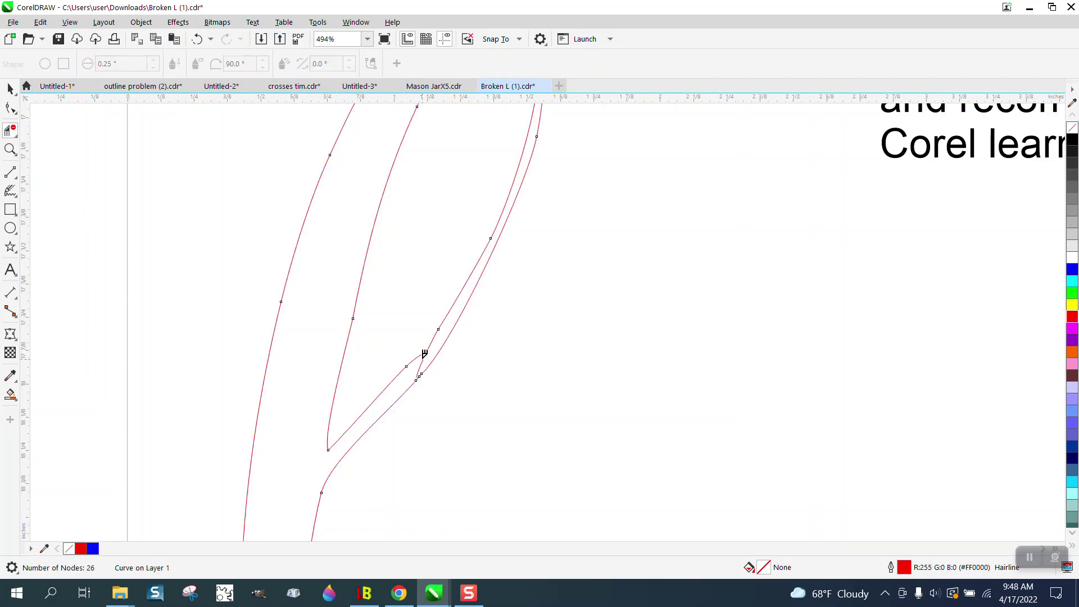
{"action": "scroll", "coordinate": [440, 366], "scroll_direction": "down", "scroll_amount": 3}
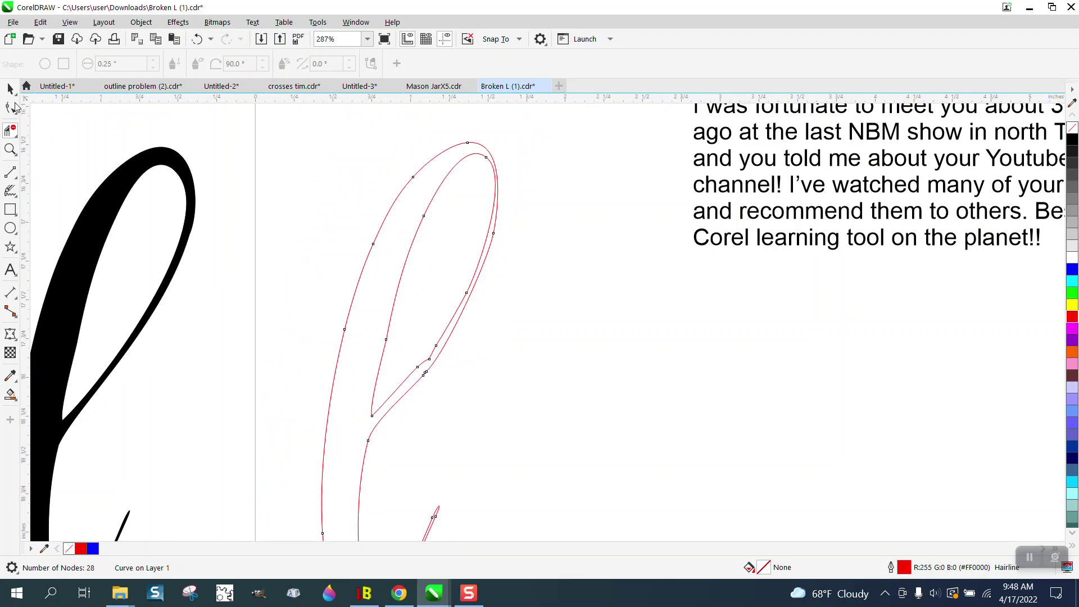
{"action": "left_click", "coordinate": [11, 88]}
{"action": "scroll", "coordinate": [346, 152], "scroll_direction": "down", "scroll_amount": 1}
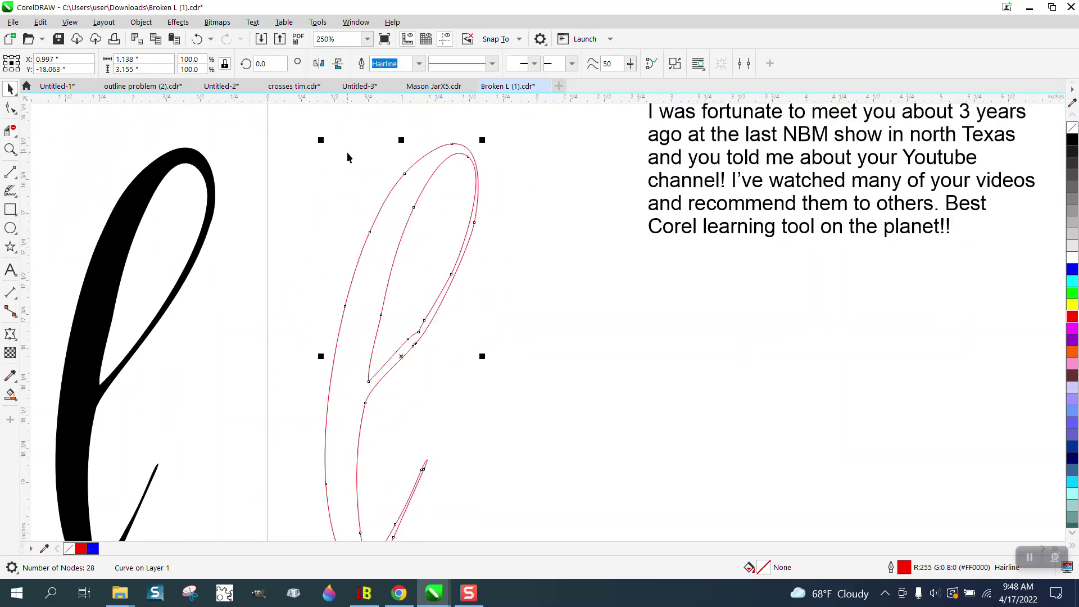
Step: Smart Fill the L outline black, move the filled copy aside, then delete it
{"action": "left_click", "coordinate": [297, 151]}
{"action": "scroll", "coordinate": [371, 119], "scroll_direction": "down", "scroll_amount": 2}
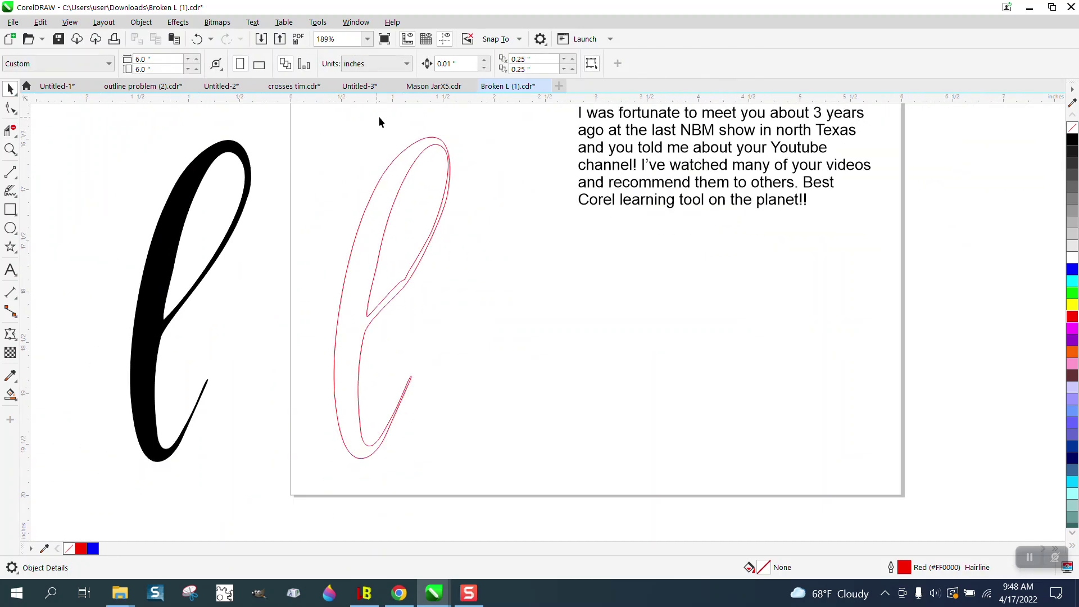
{"action": "left_click_drag", "start_coordinate": [466, 70], "coordinate": [419, 67]}
{"action": "type", "text": "0.0"}
{"action": "left_click", "coordinate": [12, 396]}
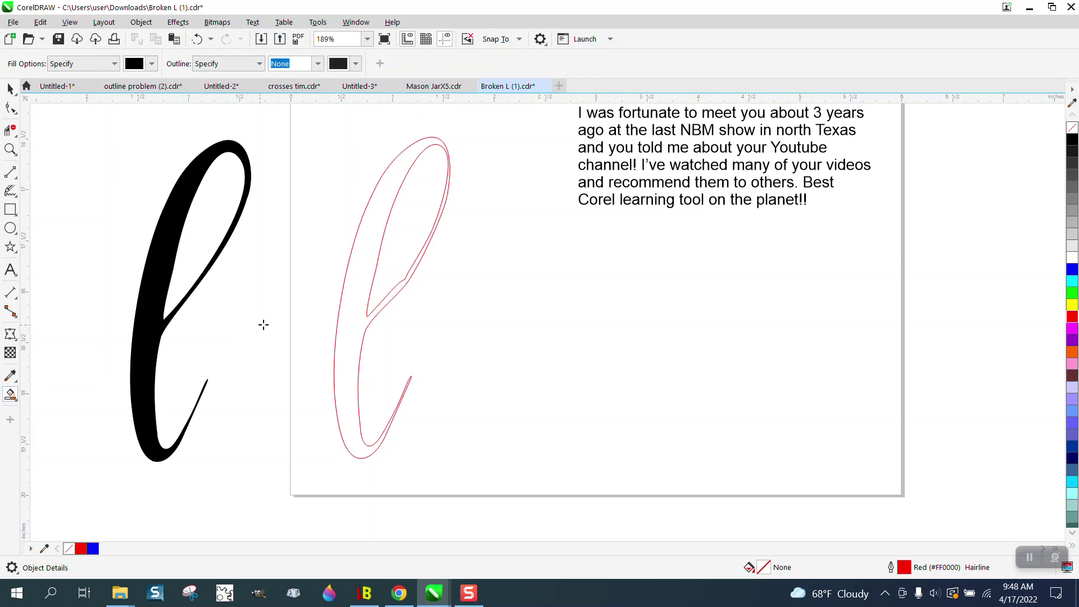
{"action": "left_click", "coordinate": [347, 316]}
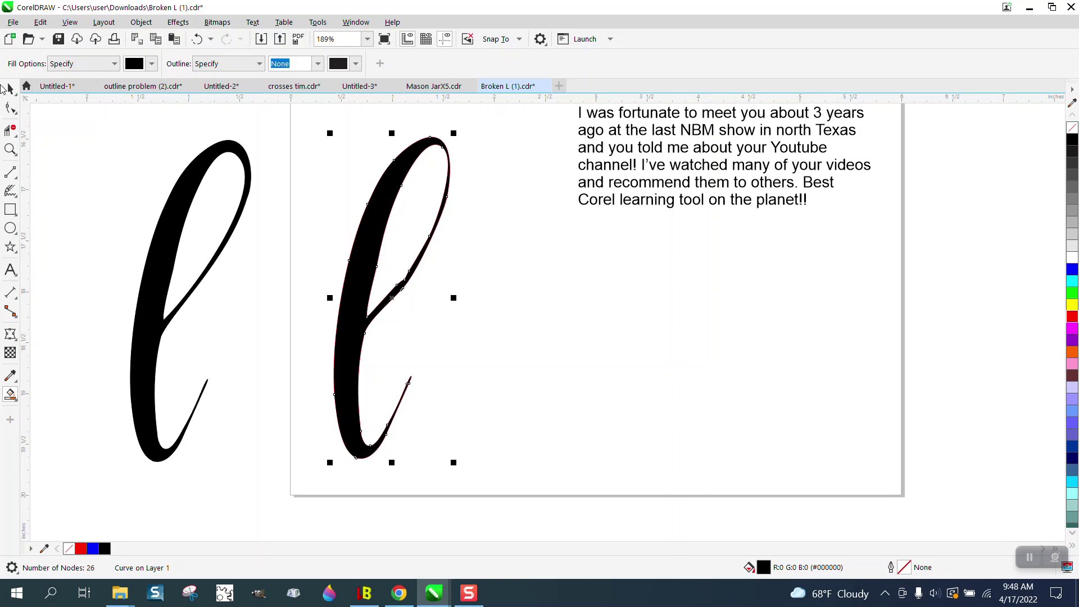
{"action": "left_click", "coordinate": [12, 89]}
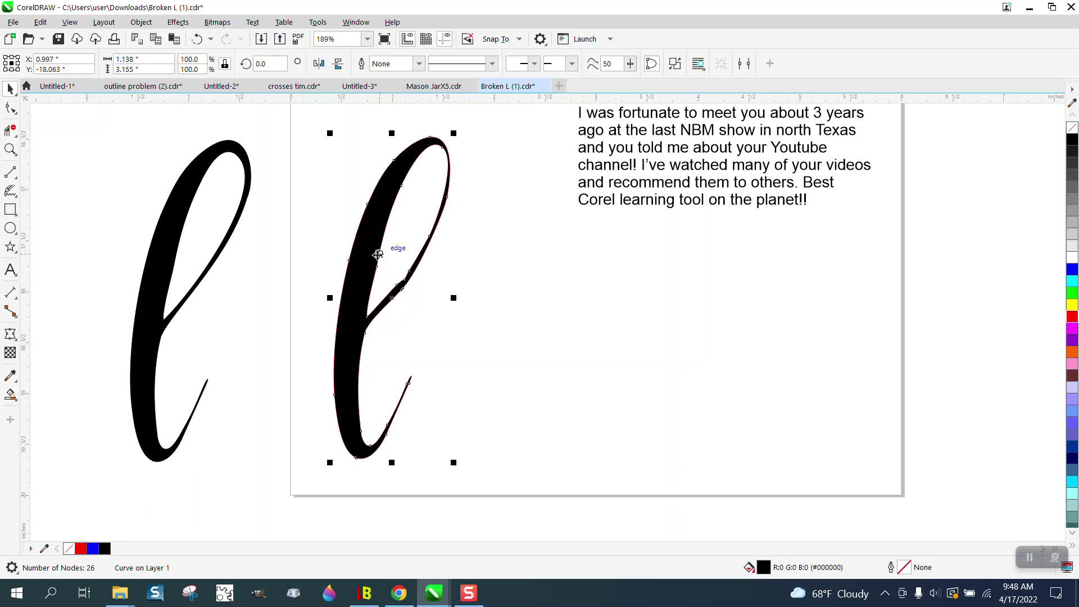
{"action": "left_click_drag", "start_coordinate": [378, 254], "coordinate": [474, 295]}
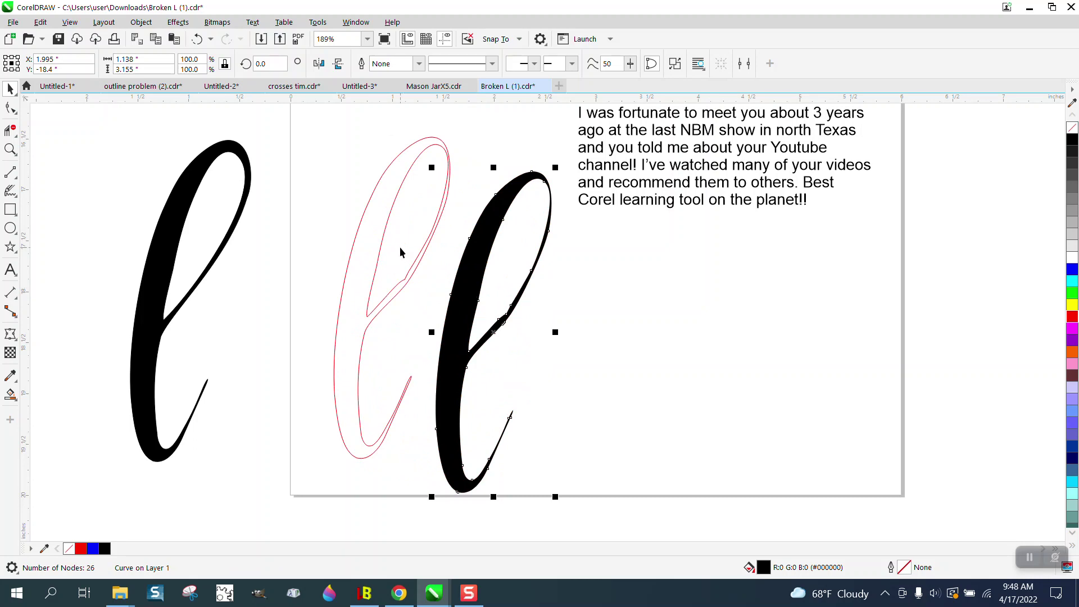
{"action": "key", "text": "Delete"}
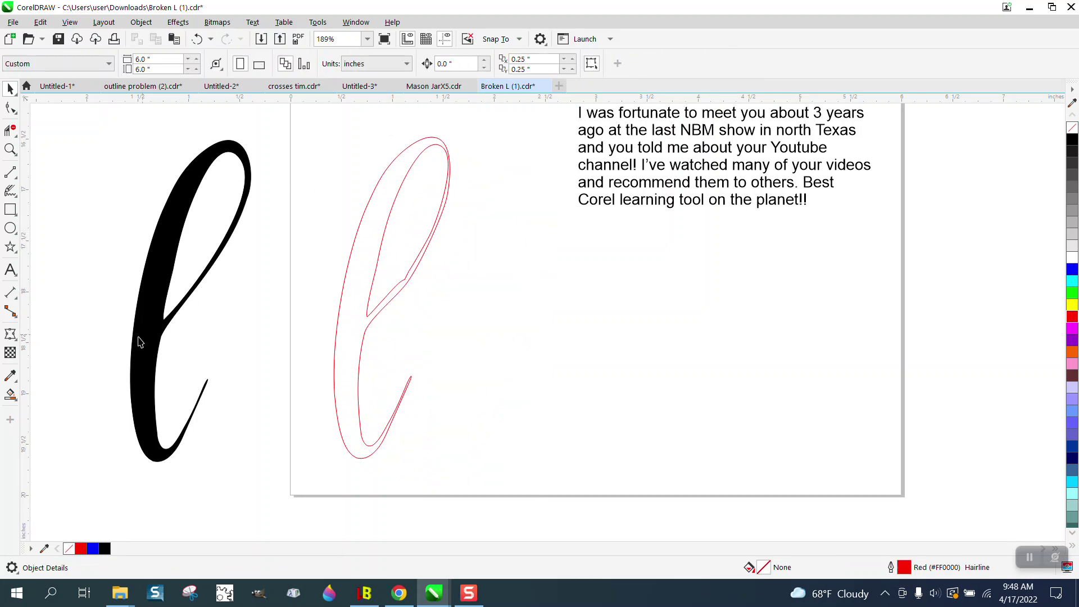
Step: Change the property bar's nudge distance from 0.0" to 2 inches
{"action": "left_click", "coordinate": [451, 64]}
{"action": "key", "text": "Return"}
{"action": "key", "text": "Delete"}
{"action": "key", "text": "Delete"}
{"action": "key", "text": "Delete"}
{"action": "key", "text": "Return"}
Step: Smart Fill the letter outline black and move the new copy beside the red outline
{"action": "left_click", "coordinate": [10, 395]}
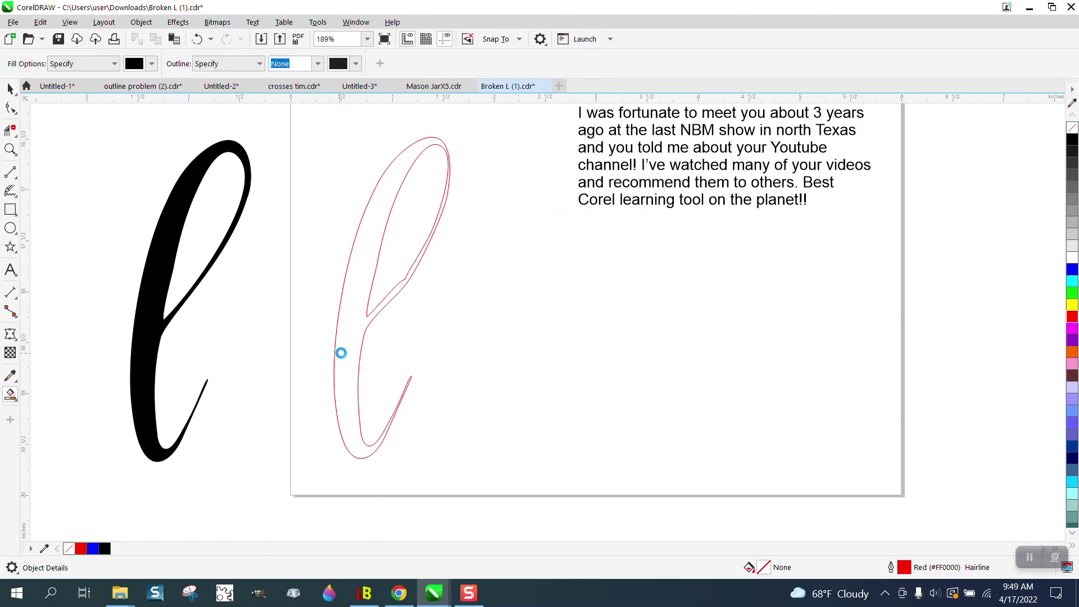
{"action": "left_click", "coordinate": [341, 352]}
{"action": "key", "text": "Right"}
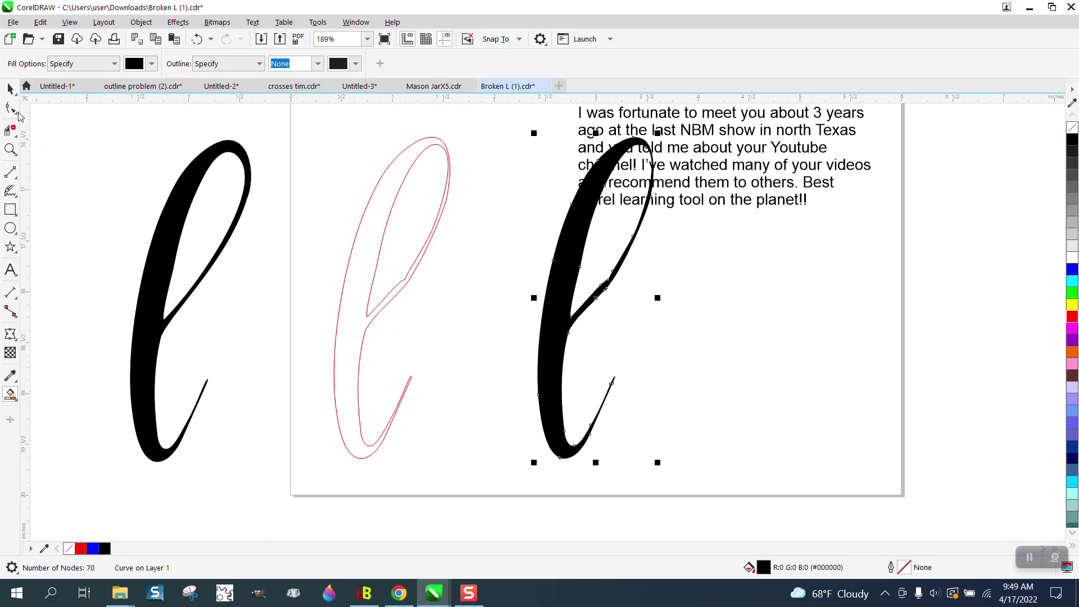
{"action": "left_click", "coordinate": [10, 87]}
{"action": "left_click_drag", "start_coordinate": [559, 286], "coordinate": [469, 314]}
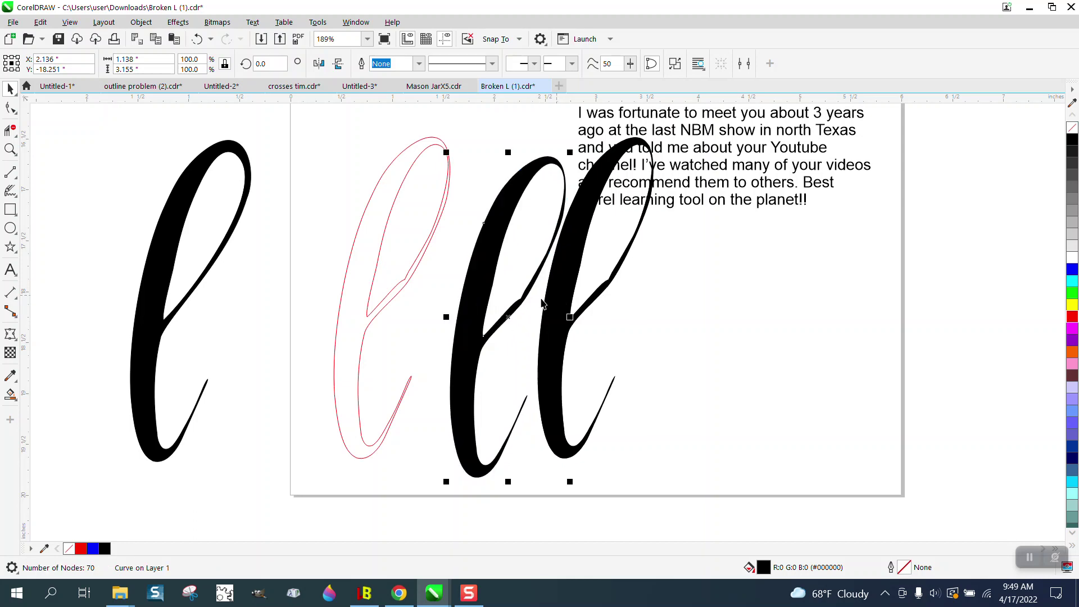
Step: Delete the extra black letter on the right, closing an accidental calculator popup
{"action": "left_click", "coordinate": [557, 318]}
{"action": "key", "text": "XF86Calculator"}
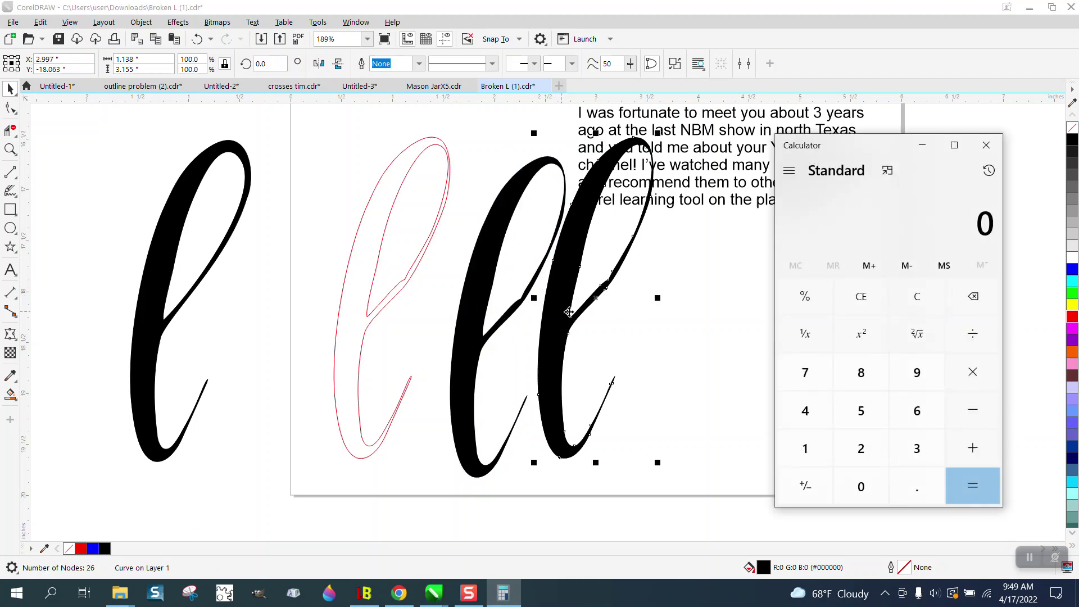
{"action": "left_click", "coordinate": [987, 167]}
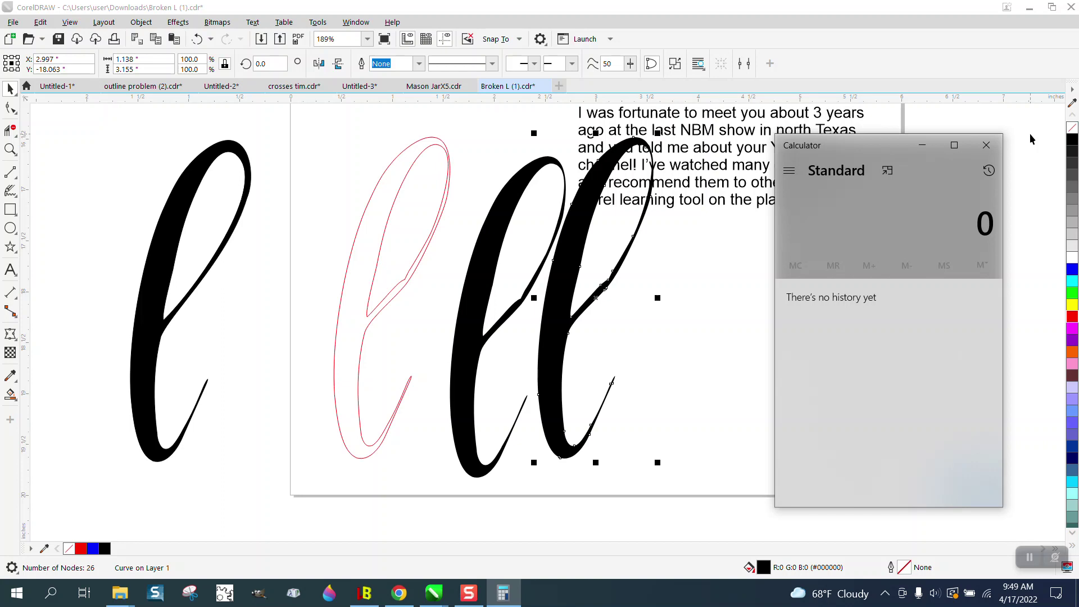
{"action": "left_click", "coordinate": [986, 152]}
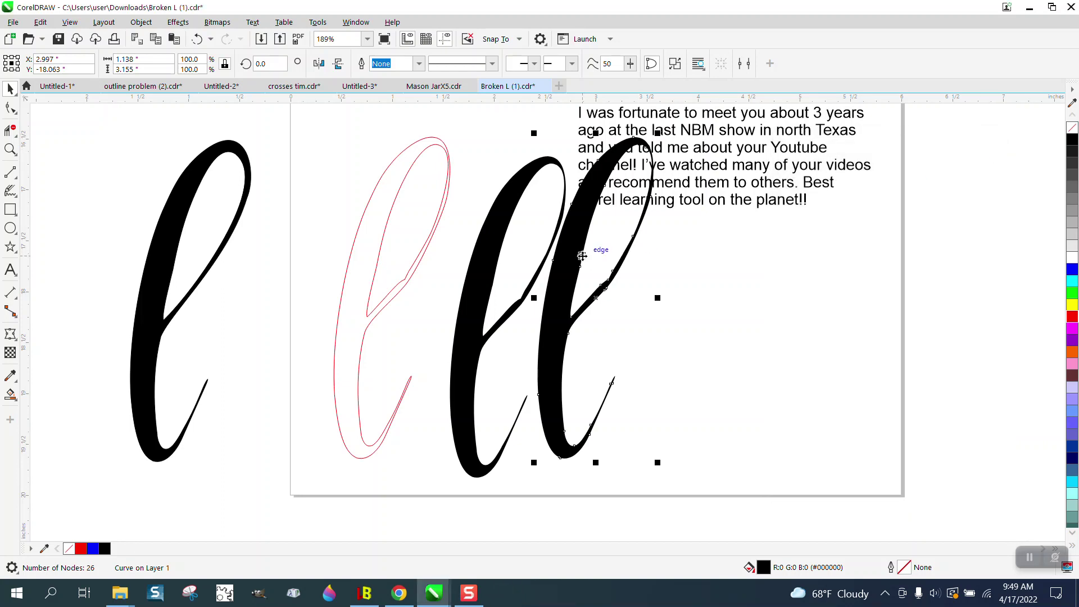
{"action": "key", "text": "Delete"}
Step: Make the remaining letter unfilled with a red outline and zoom in on its join
{"action": "left_click", "coordinate": [496, 236]}
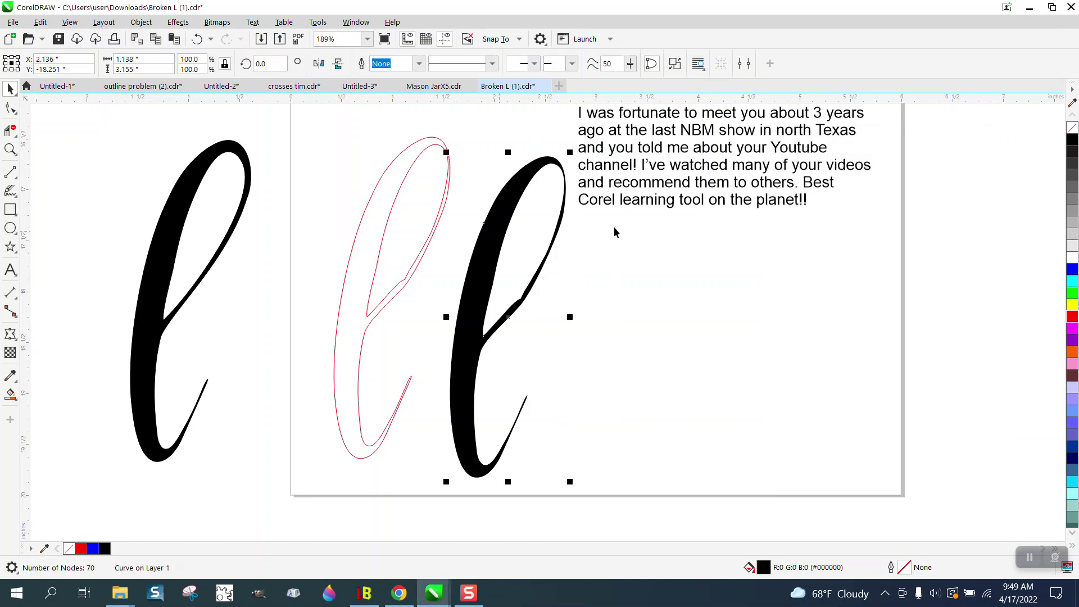
{"action": "left_click", "coordinate": [1070, 127]}
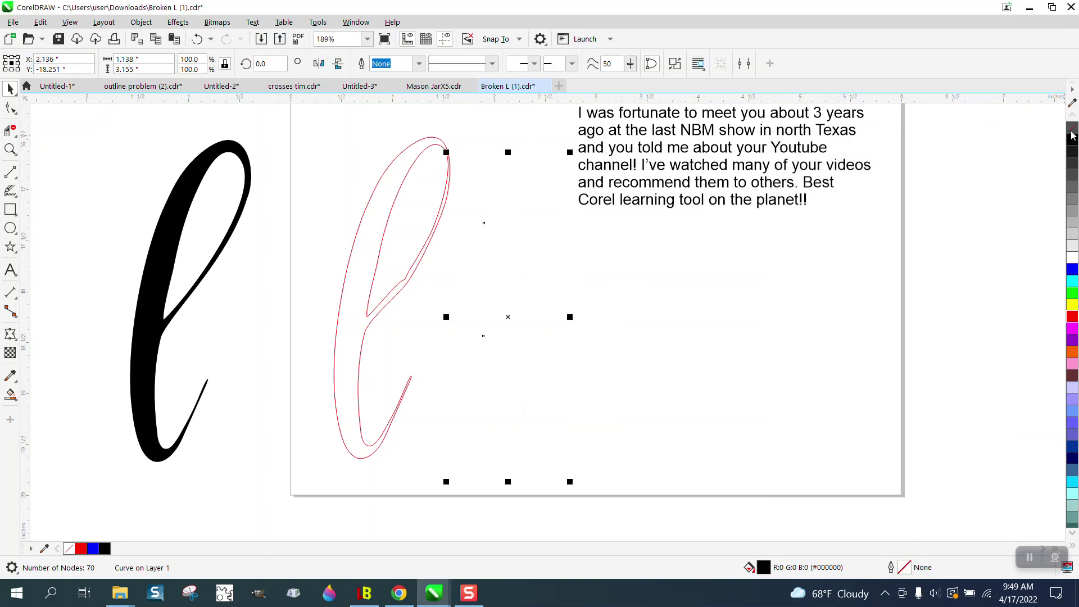
{"action": "right_click", "coordinate": [1071, 318]}
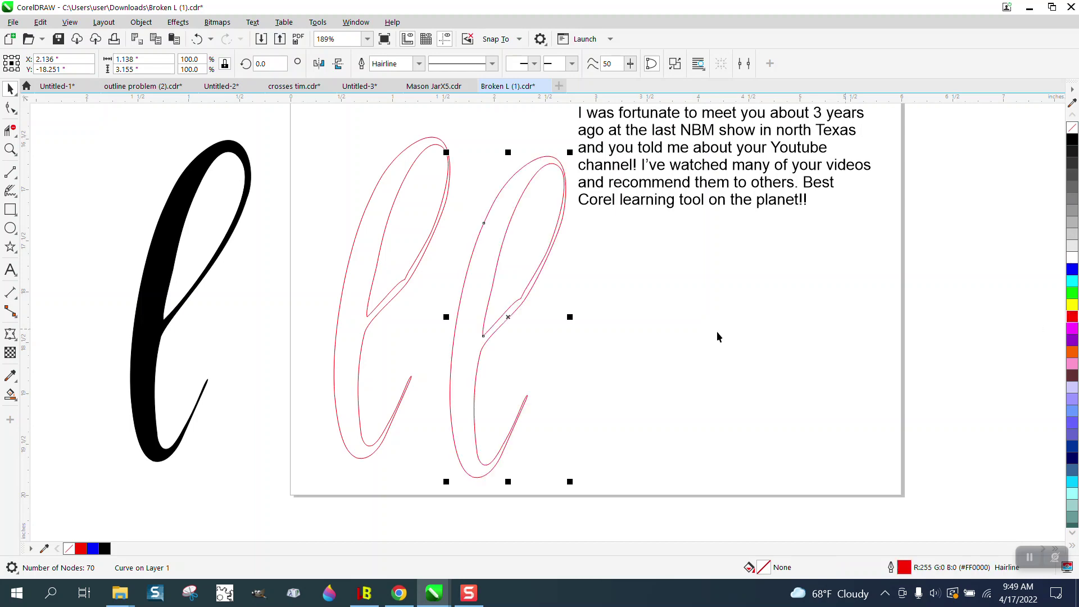
{"action": "left_click", "coordinate": [11, 149]}
{"action": "left_click_drag", "start_coordinate": [463, 208], "coordinate": [681, 361]}
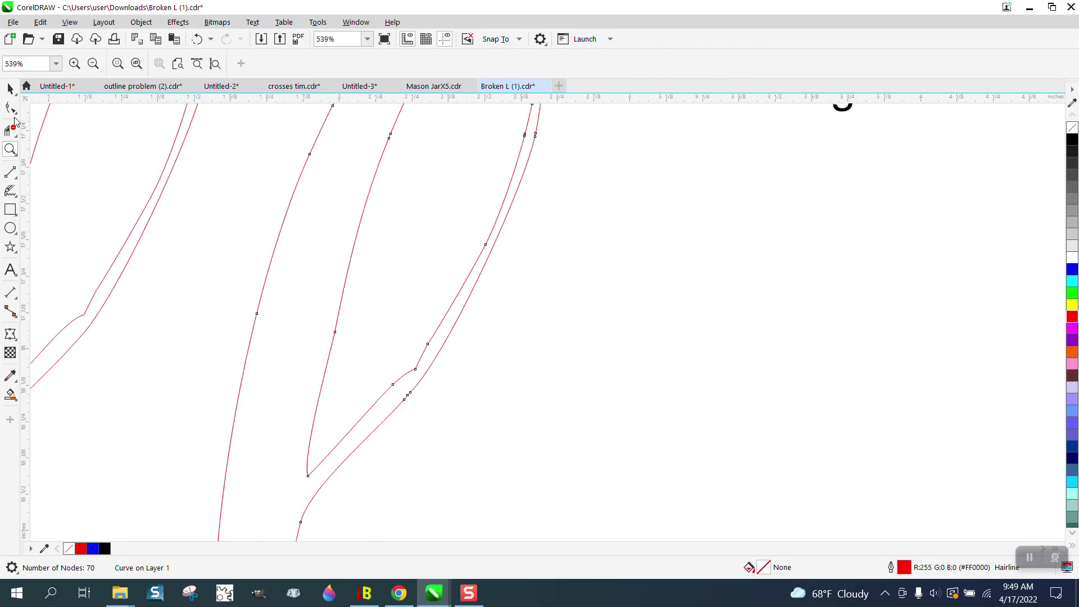
Step: Brush along the kinked join with the Smooth tool at a 0.75" nib size
{"action": "left_click", "coordinate": [16, 110]}
{"action": "left_click", "coordinate": [55, 125]}
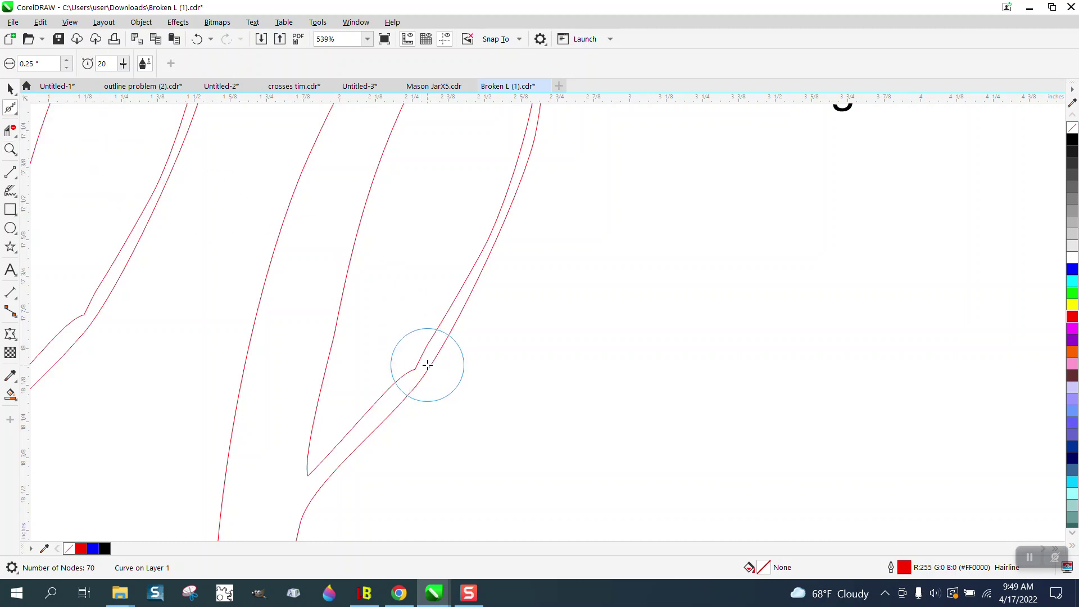
{"action": "double_click", "coordinate": [19, 64]}
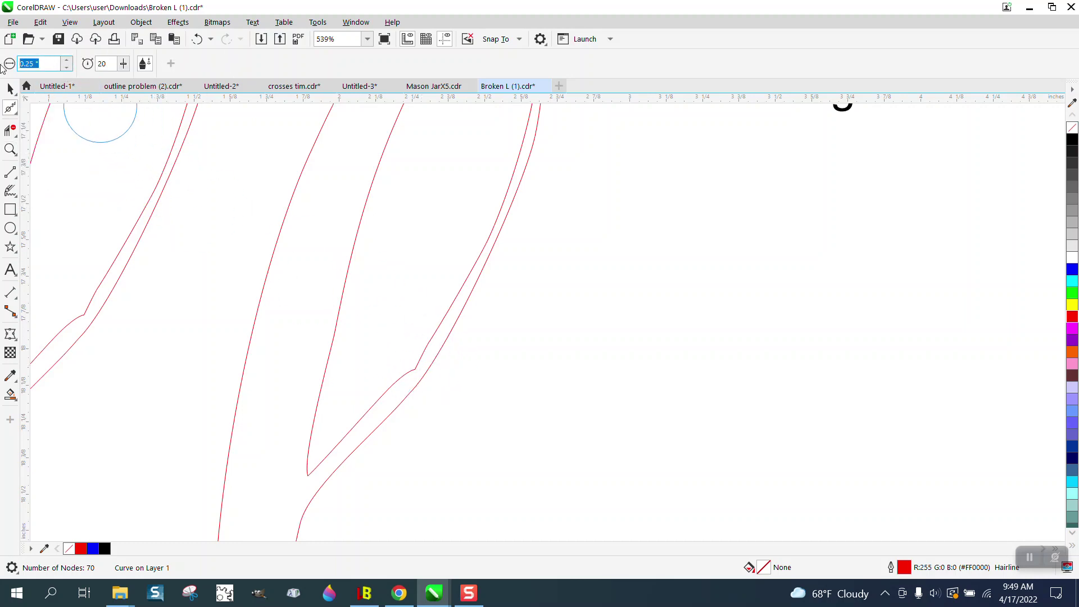
{"action": "type", "text": ".75"}
{"action": "key", "text": "Return"}
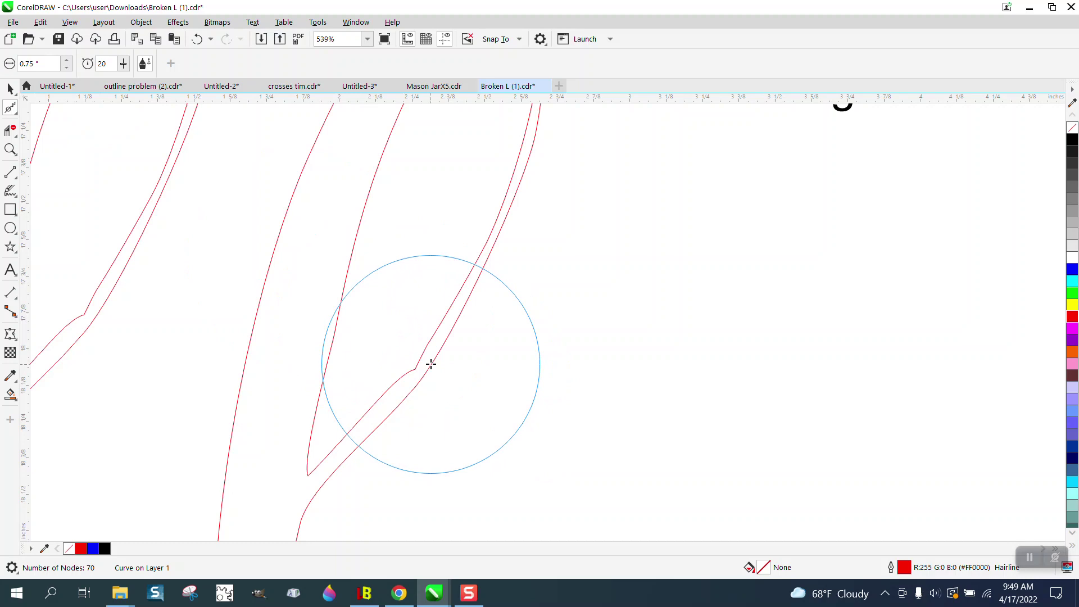
{"action": "mouse_move", "coordinate": [429, 364]}
{"action": "left_mouse_down"}
{"action": "mouse_move", "coordinate": [406, 381]}
{"action": "mouse_move", "coordinate": [477, 283]}
{"action": "mouse_move", "coordinate": [523, 181]}
{"action": "left_mouse_up"}
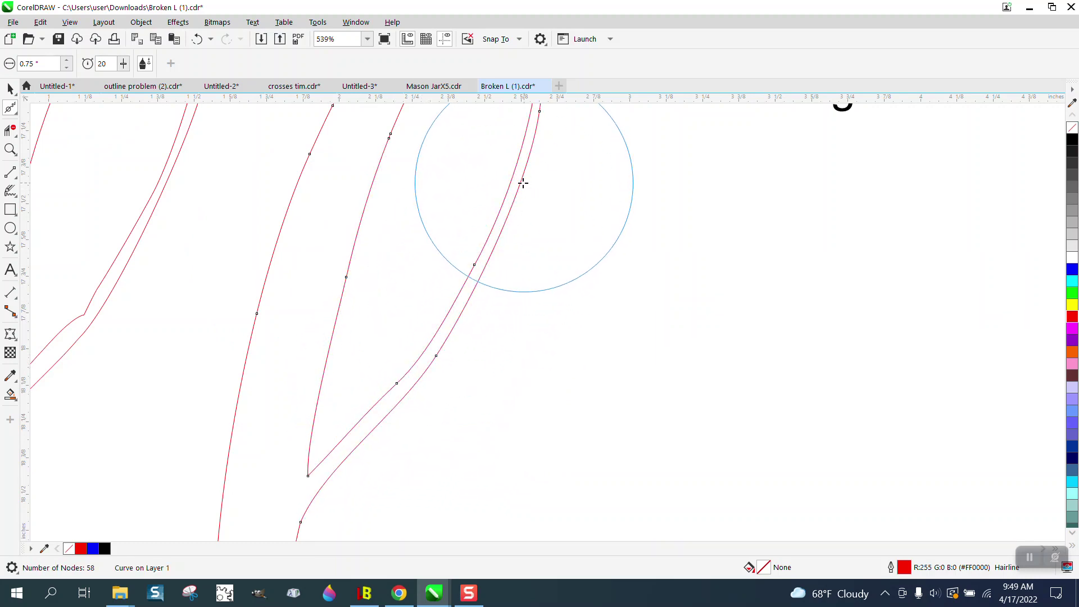
{"action": "scroll", "coordinate": [411, 377], "scroll_direction": "down", "scroll_amount": 2}
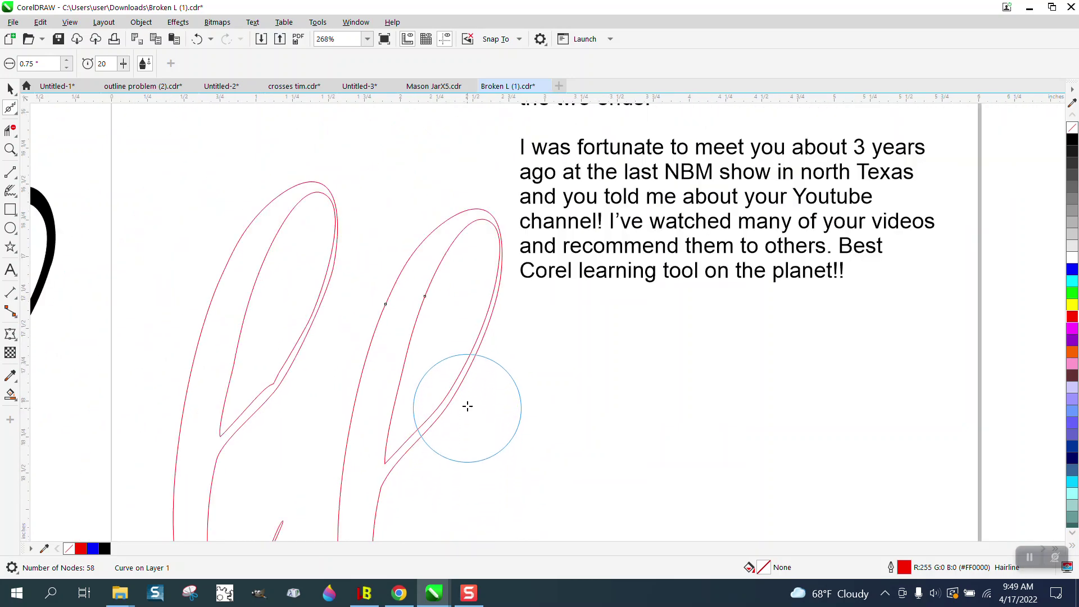
Step: Zoom out, drag the black l below the paragraph beside the red outlines, and zoom onto it
{"action": "left_click", "coordinate": [10, 149]}
{"action": "scroll", "coordinate": [287, 245], "scroll_direction": "down", "scroll_amount": 1}
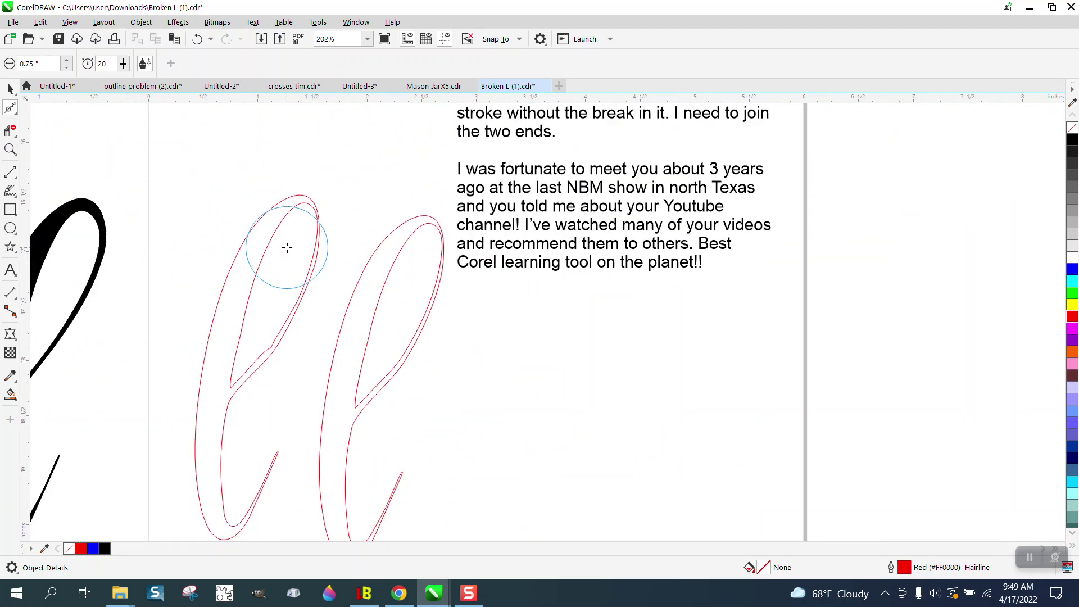
{"action": "scroll", "coordinate": [161, 245], "scroll_direction": "down", "scroll_amount": 1}
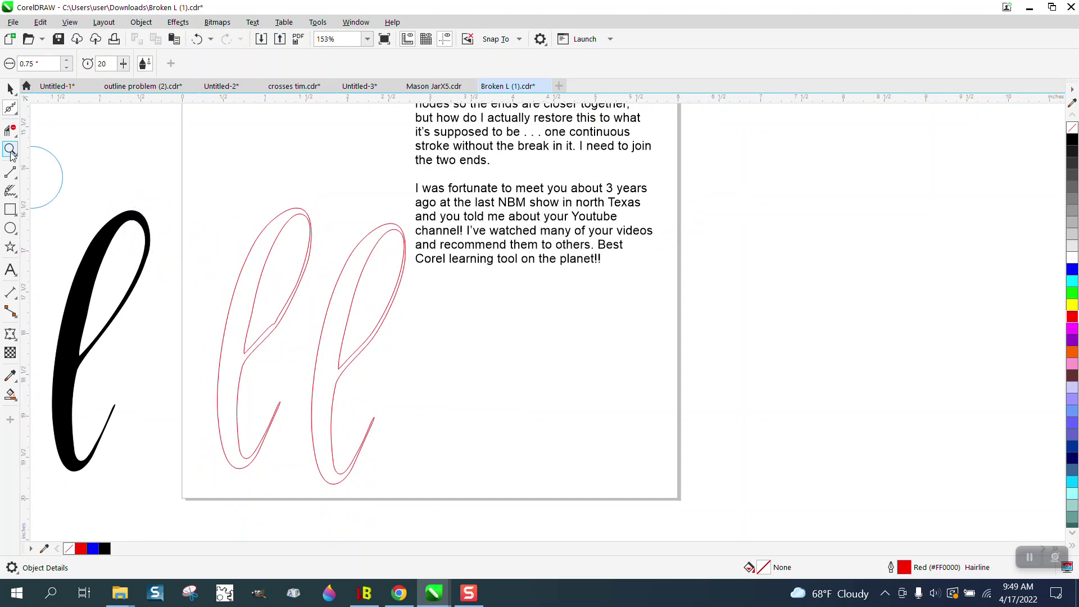
{"action": "left_click", "coordinate": [11, 88]}
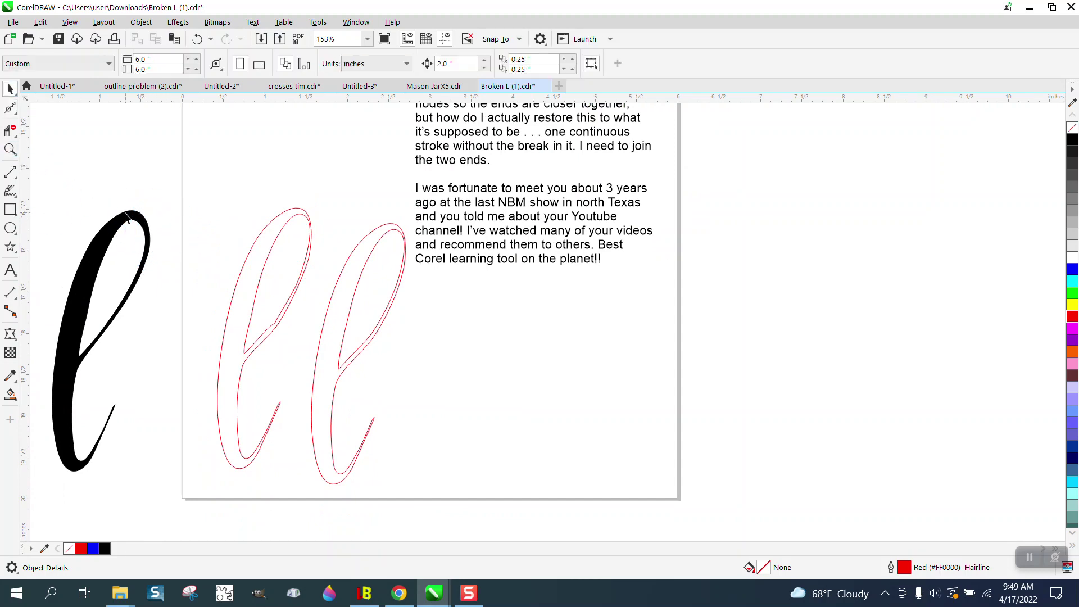
{"action": "mouse_move", "coordinate": [130, 212]}
{"action": "left_mouse_down"}
{"action": "mouse_move", "coordinate": [452, 296]}
{"action": "mouse_move", "coordinate": [472, 285]}
{"action": "left_mouse_up"}
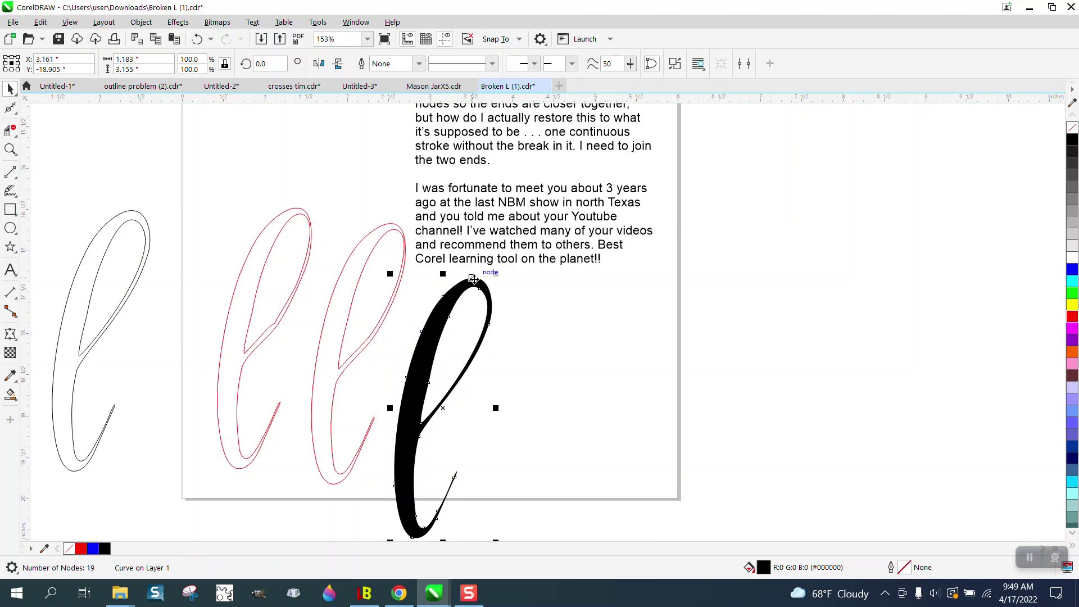
{"action": "left_click", "coordinate": [10, 149]}
{"action": "left_click_drag", "start_coordinate": [346, 200], "coordinate": [552, 390]}
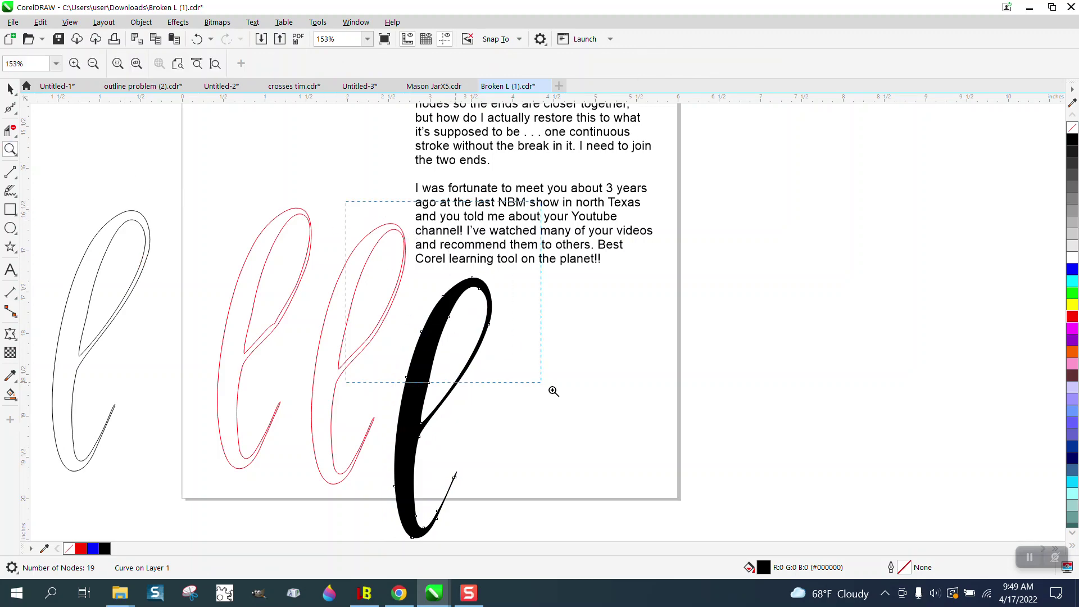
Step: Select all 58 nodes of the joined outline and apply Curve smoothness, leaving 8 nodes
{"action": "left_click", "coordinate": [16, 116]}
{"action": "left_click", "coordinate": [48, 106]}
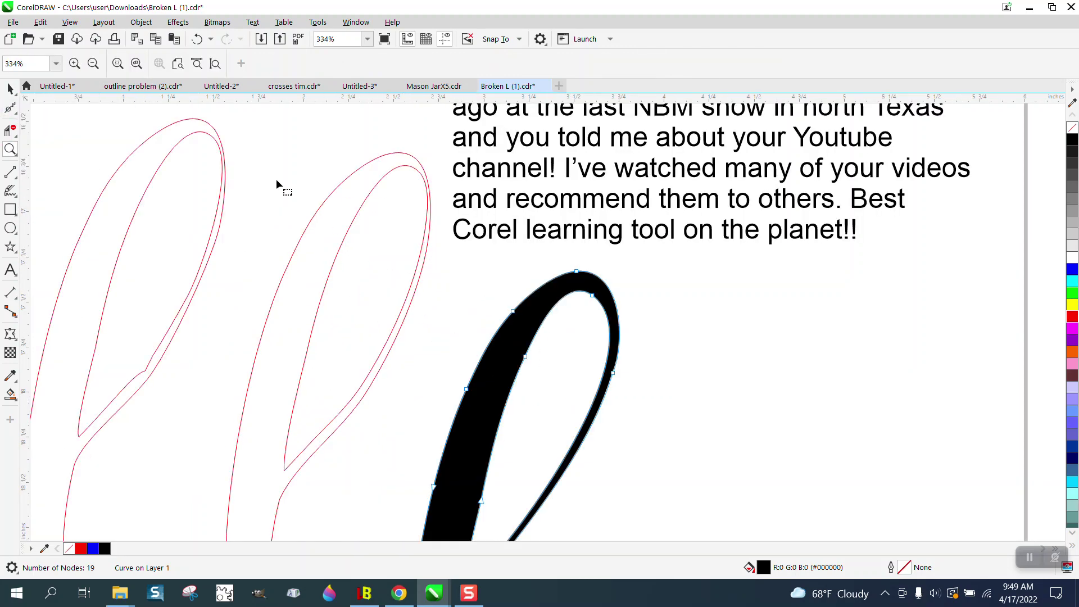
{"action": "left_click", "coordinate": [417, 172]}
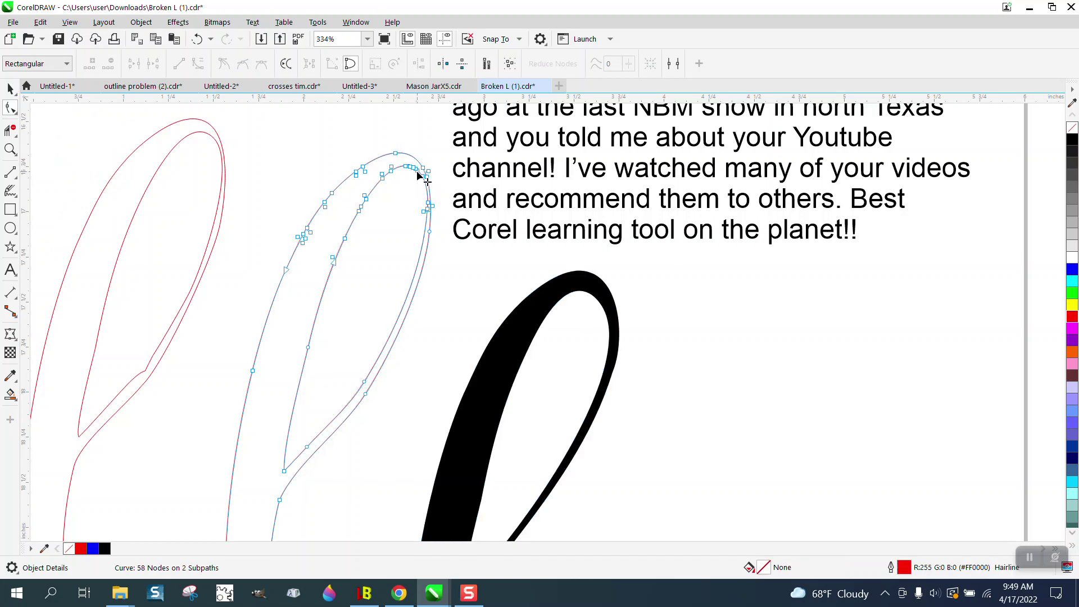
{"action": "left_click", "coordinate": [10, 149]}
{"action": "left_click_drag", "start_coordinate": [311, 149], "coordinate": [513, 303]}
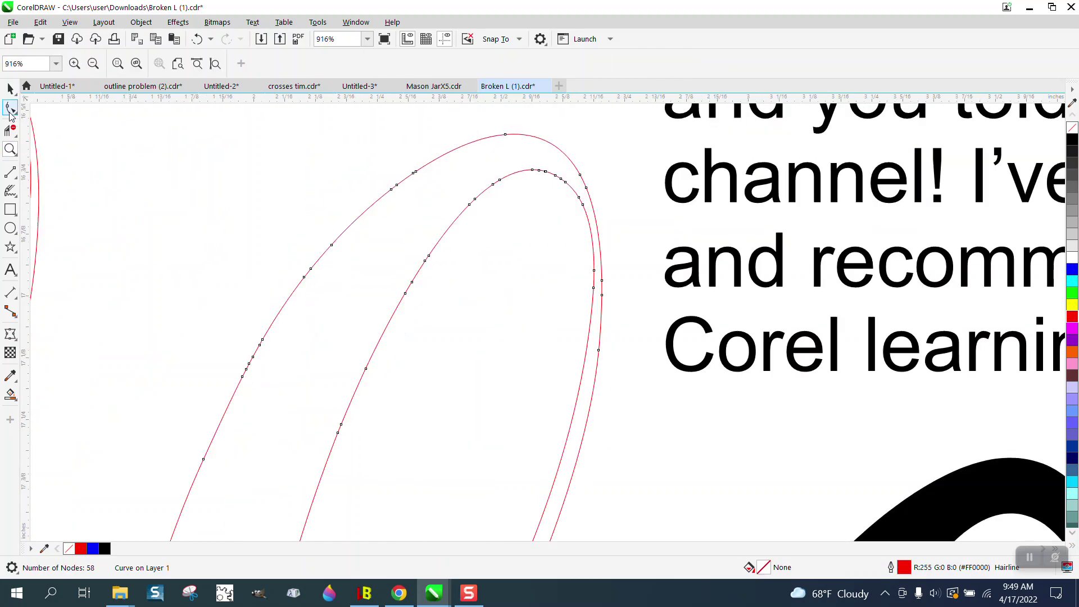
{"action": "left_click", "coordinate": [10, 108]}
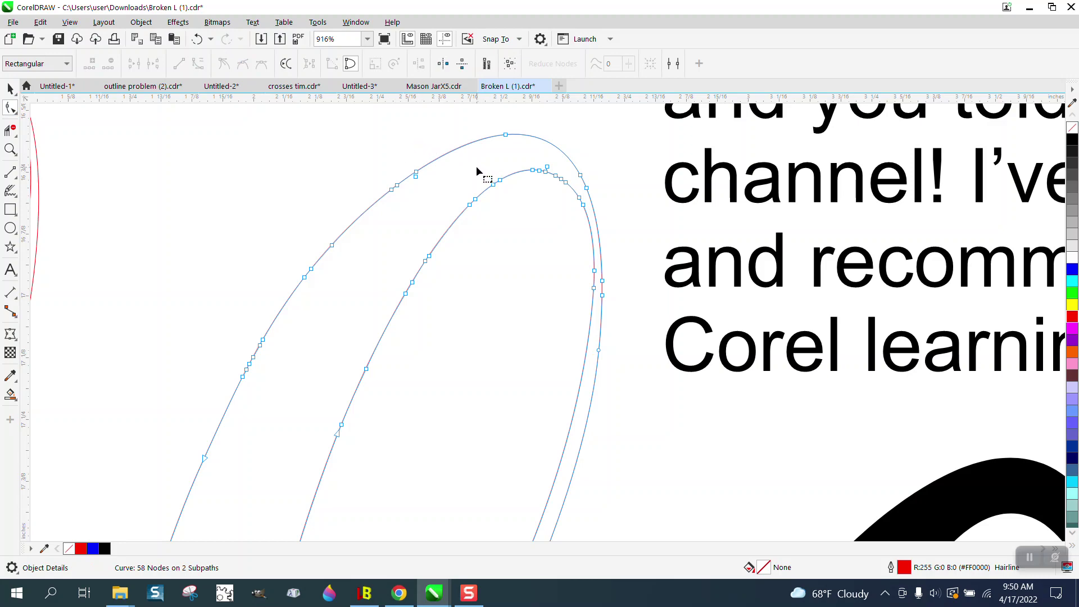
{"action": "scroll", "coordinate": [476, 166], "scroll_direction": "down", "scroll_amount": 1}
{"action": "scroll", "coordinate": [458, 168], "scroll_direction": "down", "scroll_amount": 3}
{"action": "scroll", "coordinate": [425, 162], "scroll_direction": "down", "scroll_amount": 2}
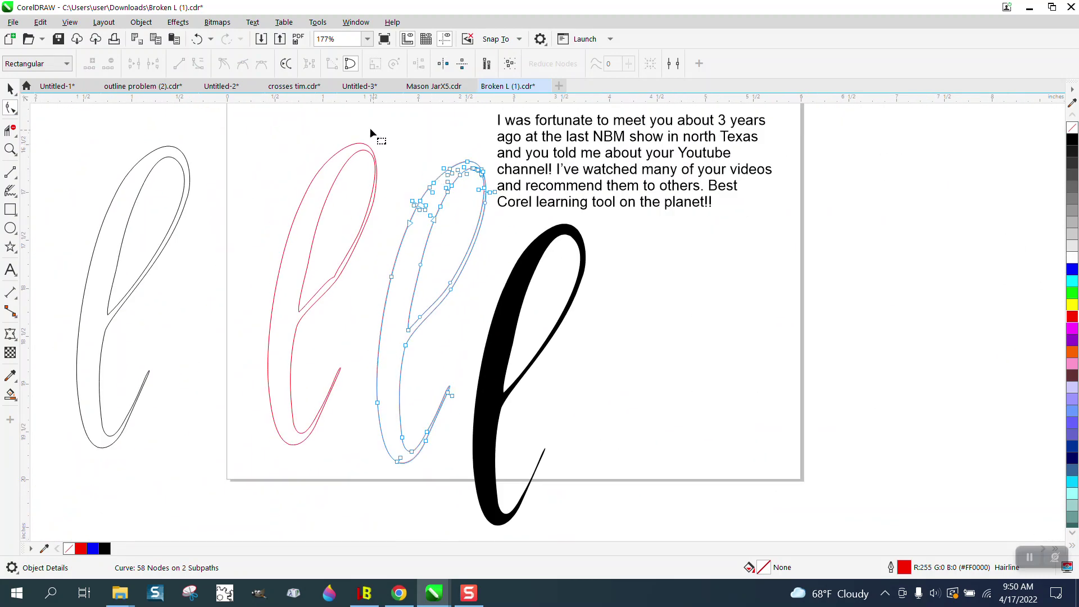
{"action": "left_click_drag", "start_coordinate": [352, 126], "coordinate": [524, 506]}
{"action": "type", "text": "20"}
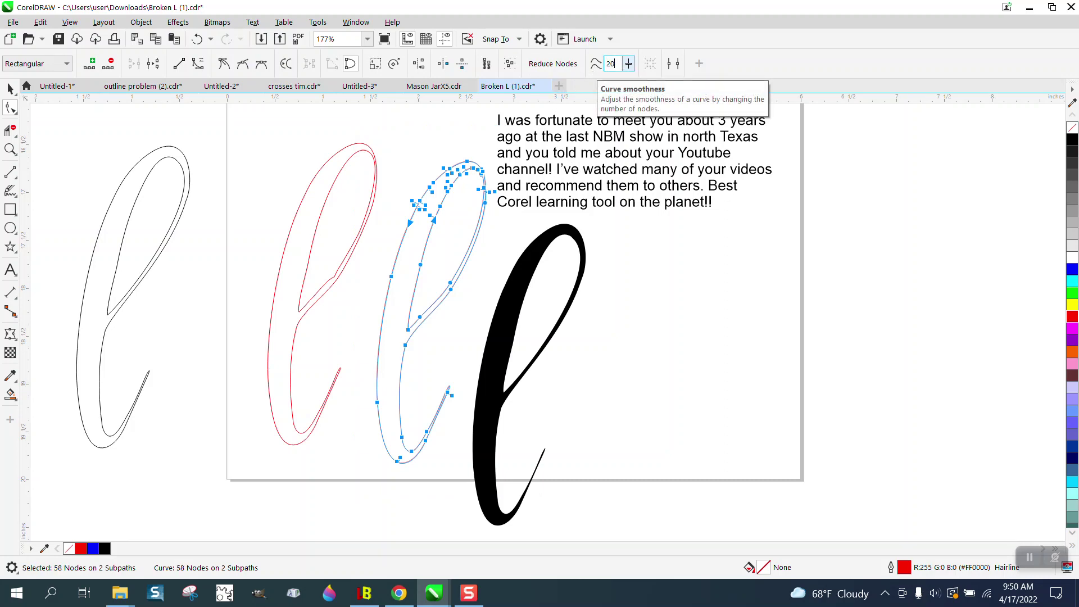
{"action": "key", "text": "Return"}
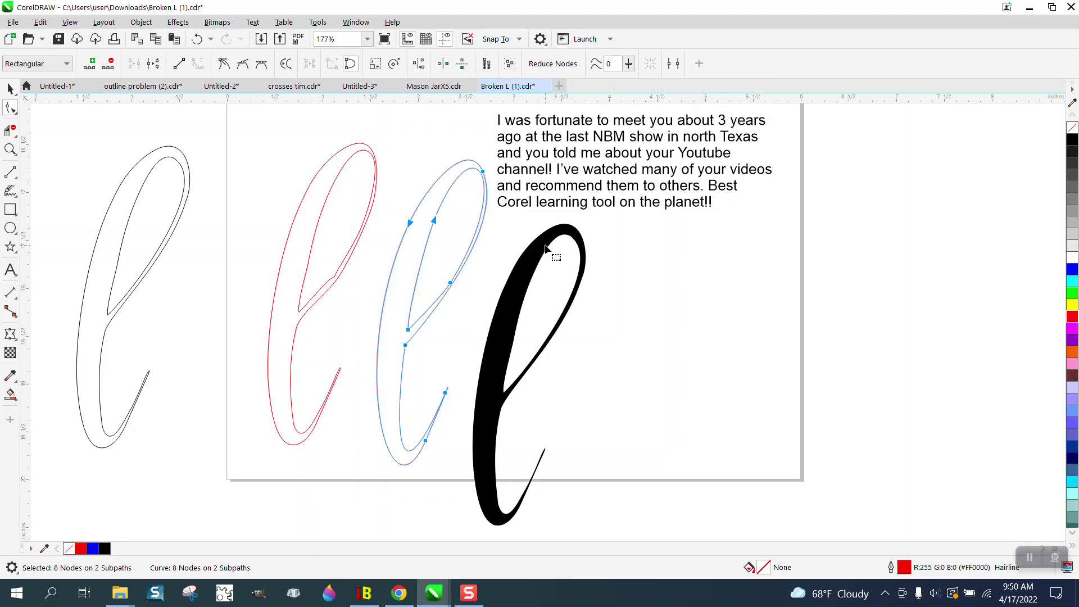
Step: Zoom in and reshape the loop's outer curve by dragging its node and handles
{"action": "left_click", "coordinate": [10, 150]}
{"action": "left_click_drag", "start_coordinate": [388, 148], "coordinate": [685, 378]}
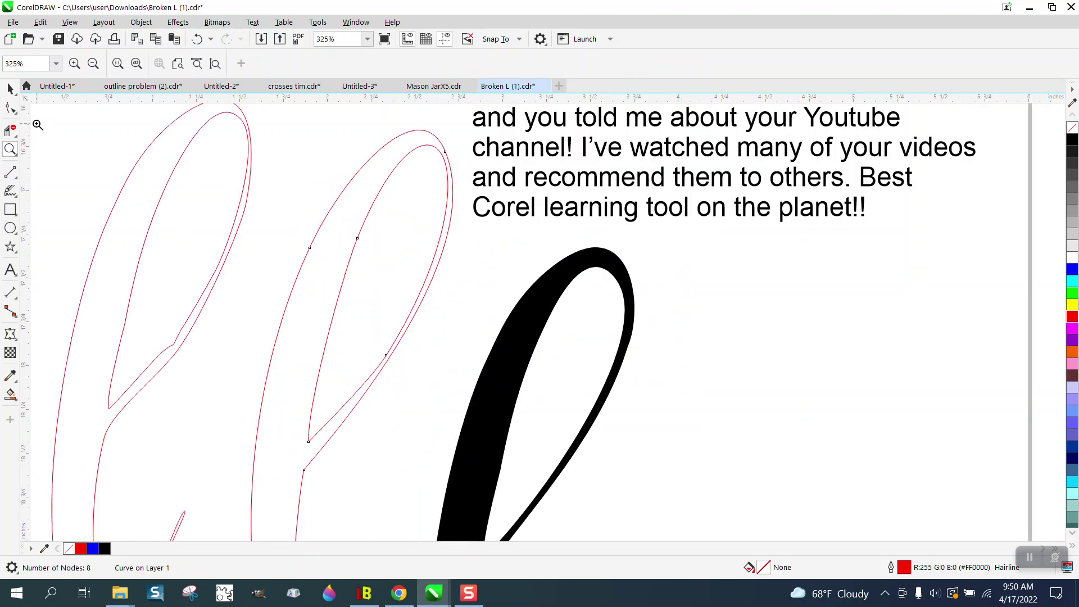
{"action": "left_click", "coordinate": [10, 108]}
{"action": "left_click", "coordinate": [444, 164]}
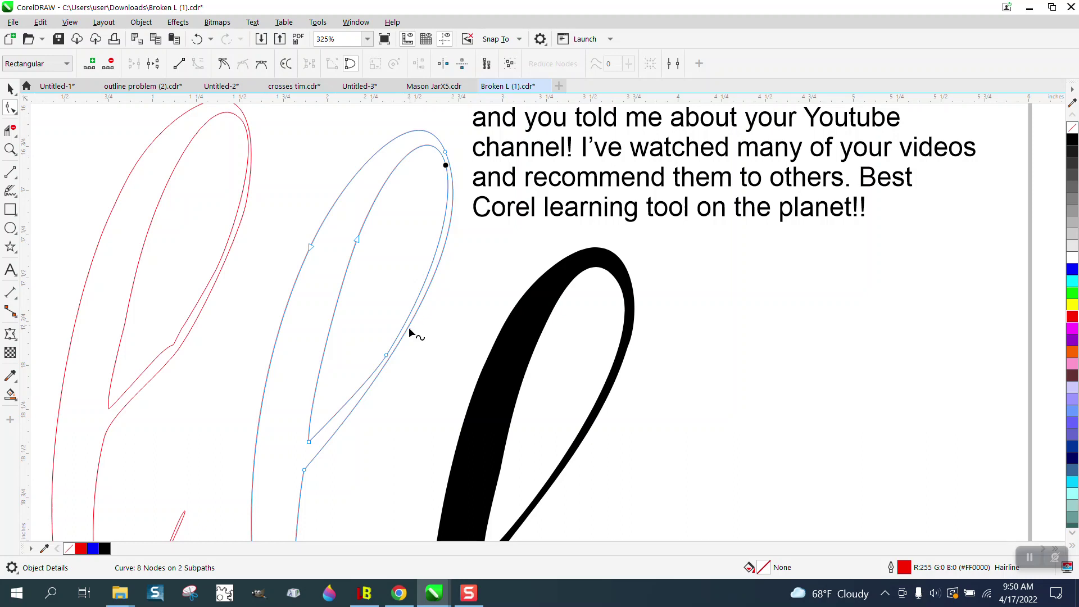
{"action": "left_click", "coordinate": [387, 356]}
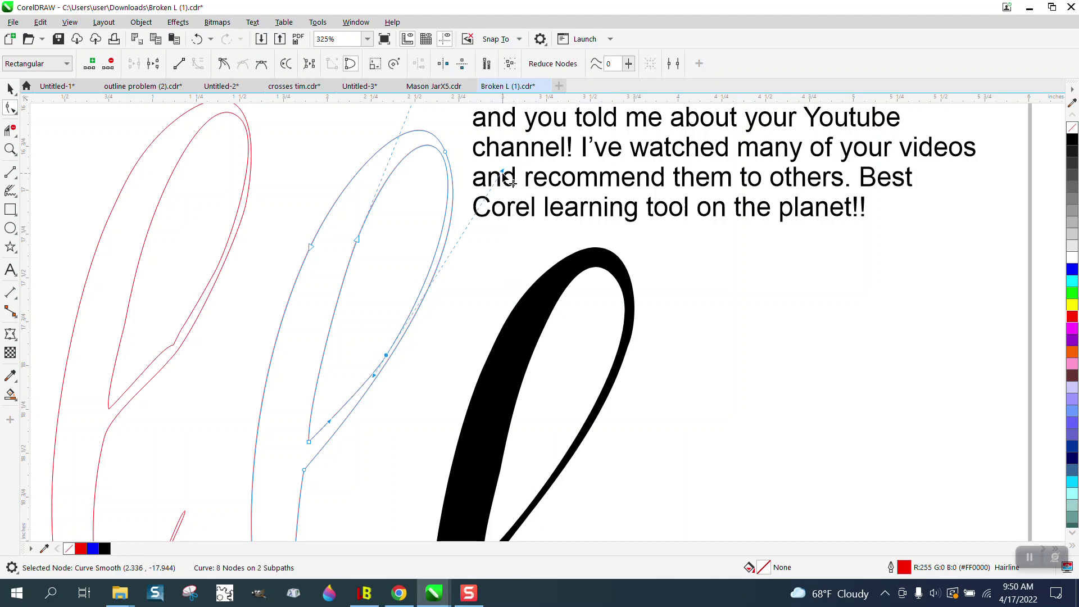
{"action": "left_click_drag", "start_coordinate": [510, 181], "coordinate": [503, 188]}
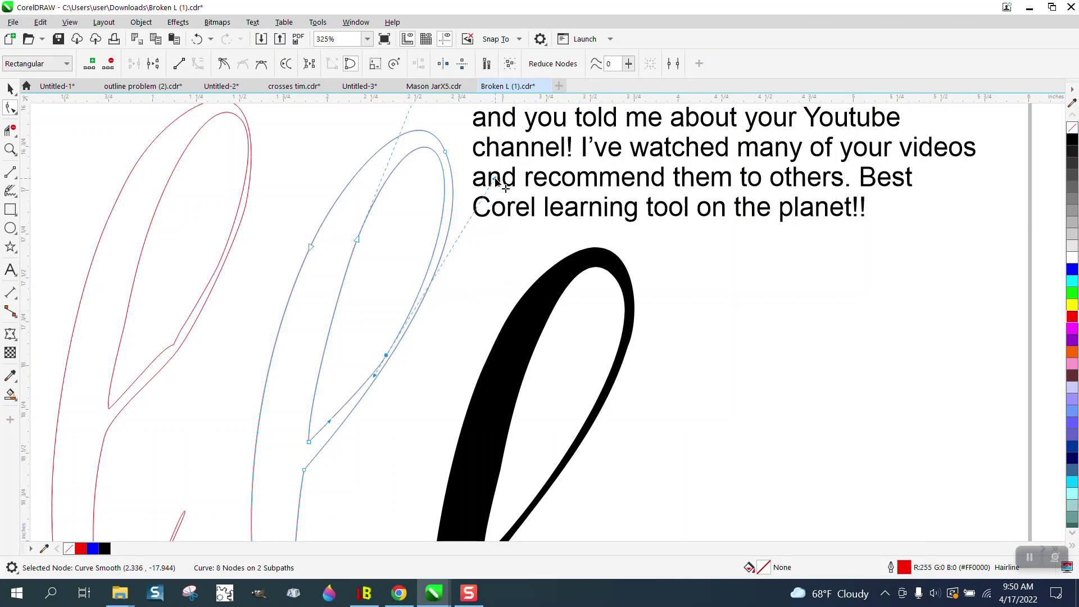
{"action": "mouse_move", "coordinate": [479, 218]}
{"action": "left_mouse_down"}
{"action": "mouse_move", "coordinate": [531, 206]}
{"action": "mouse_move", "coordinate": [513, 187]}
{"action": "mouse_move", "coordinate": [500, 200]}
{"action": "left_mouse_up"}
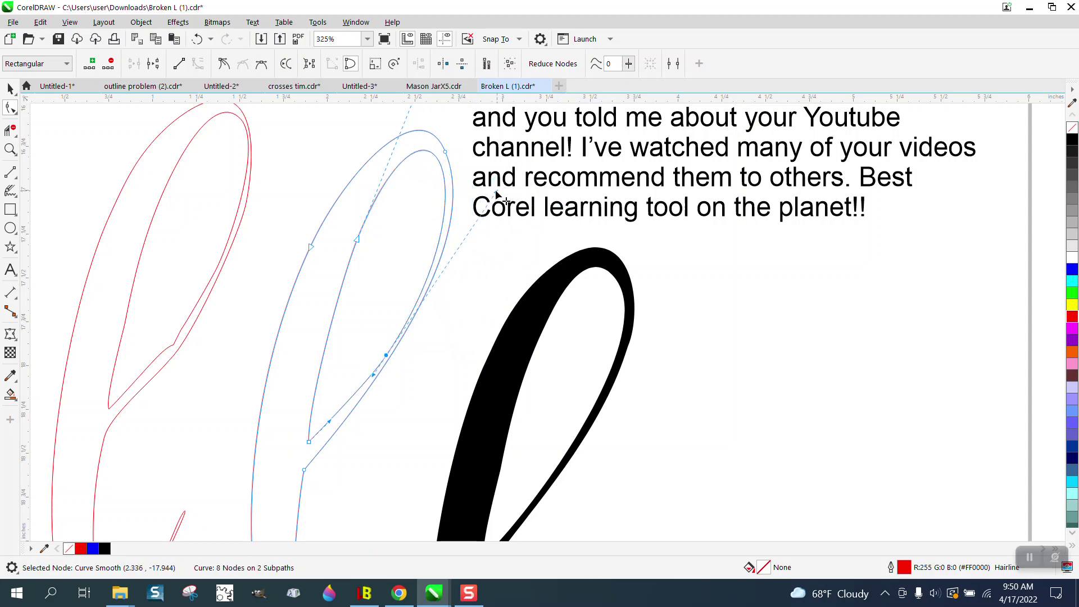
{"action": "scroll", "coordinate": [496, 203], "scroll_direction": "down", "scroll_amount": 1}
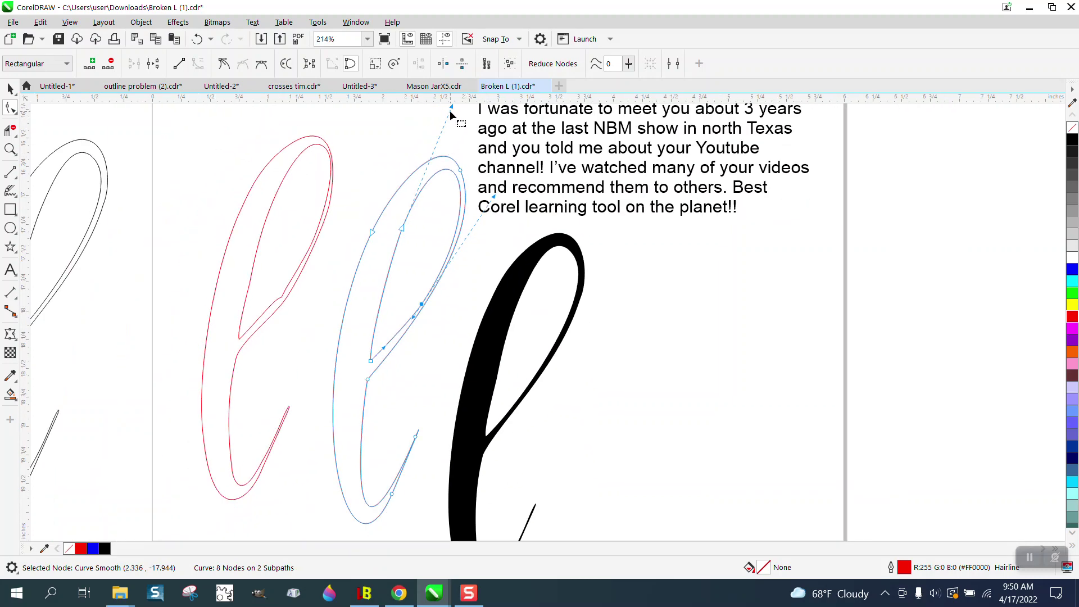
{"action": "scroll", "coordinate": [454, 113], "scroll_direction": "down", "scroll_amount": 1}
{"action": "scroll", "coordinate": [455, 152], "scroll_direction": "up", "scroll_amount": 1}
{"action": "left_click_drag", "start_coordinate": [452, 180], "coordinate": [448, 178]}
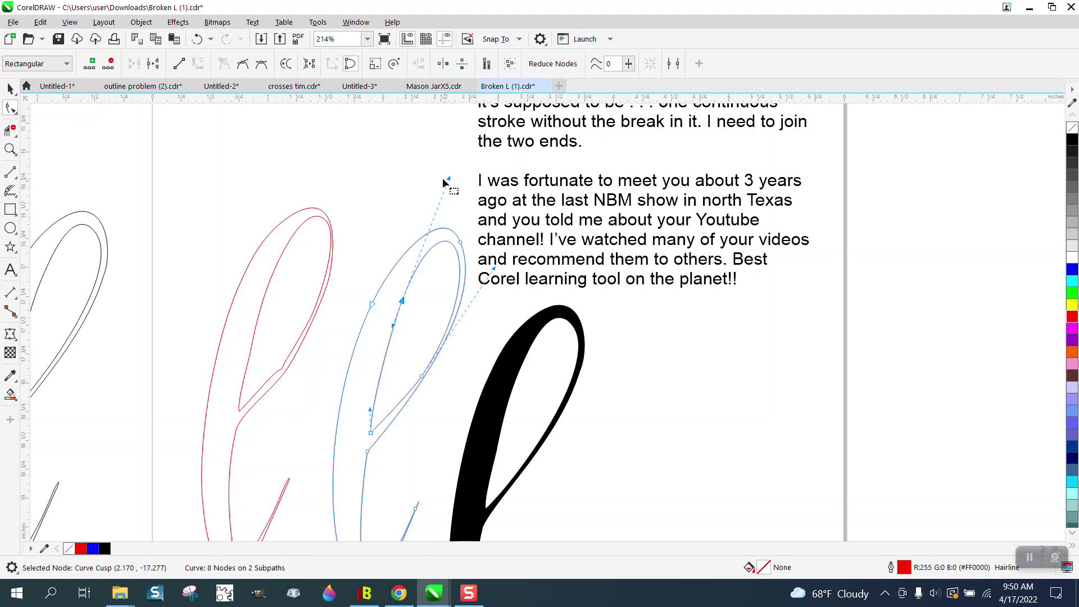
Step: Zoom closer on the diagonal stroke and nudge its node to smooth the curve
{"action": "left_click", "coordinate": [422, 379]}
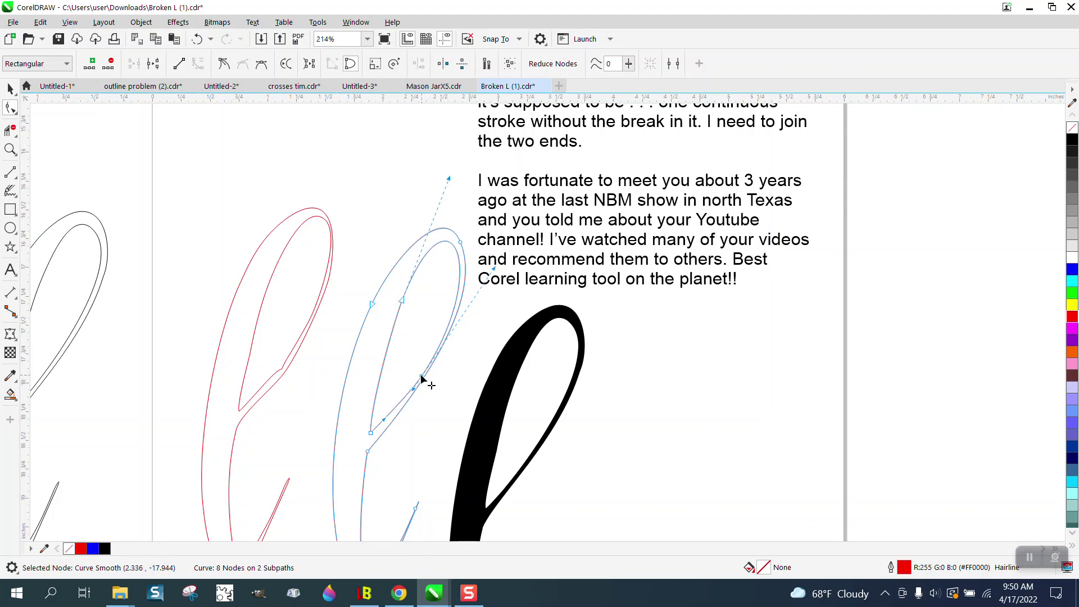
{"action": "left_click", "coordinate": [10, 149]}
{"action": "left_click", "coordinate": [354, 314]}
{"action": "key", "text": "F10"}
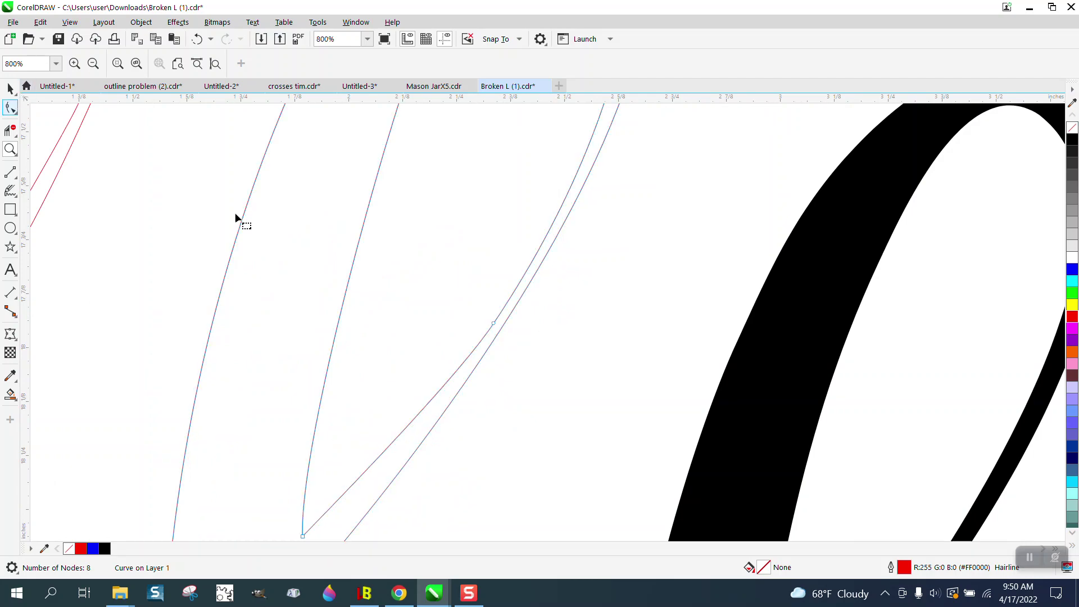
{"action": "left_click_drag", "start_coordinate": [495, 327], "coordinate": [485, 319]}
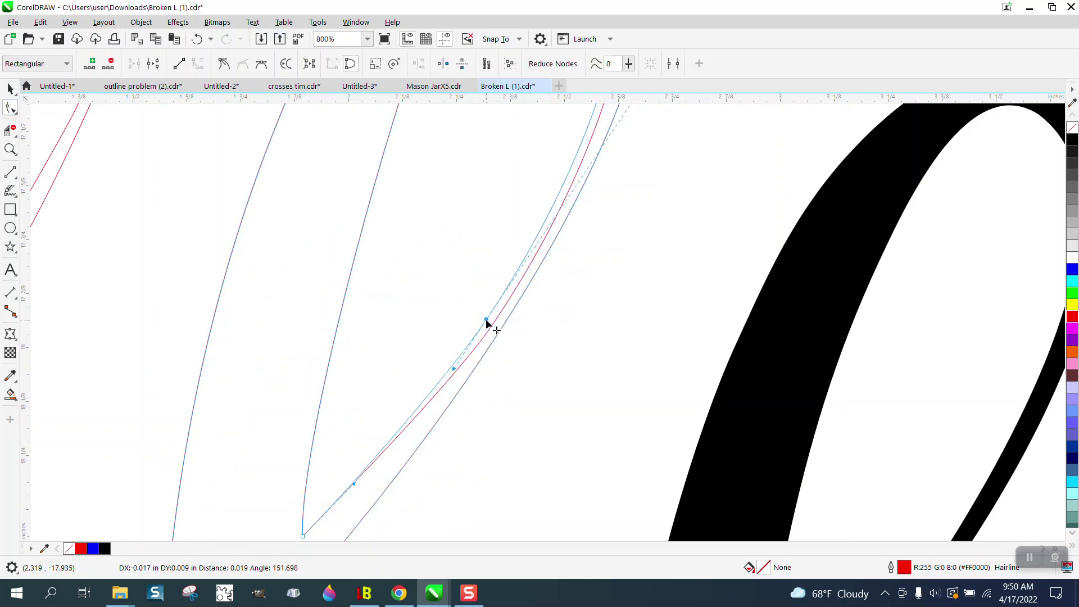
{"action": "scroll", "coordinate": [434, 271], "scroll_direction": "down", "scroll_amount": 2}
{"action": "scroll", "coordinate": [468, 297], "scroll_direction": "down", "scroll_amount": 1}
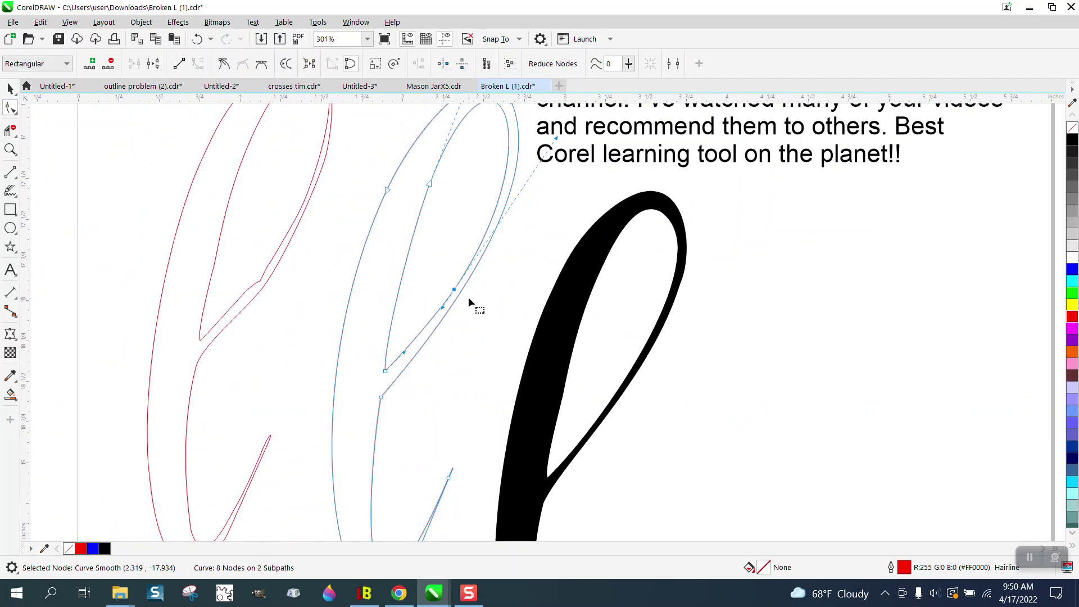
{"action": "scroll", "coordinate": [468, 297], "scroll_direction": "down", "scroll_amount": 1}
{"action": "scroll", "coordinate": [465, 301], "scroll_direction": "down", "scroll_amount": 1}
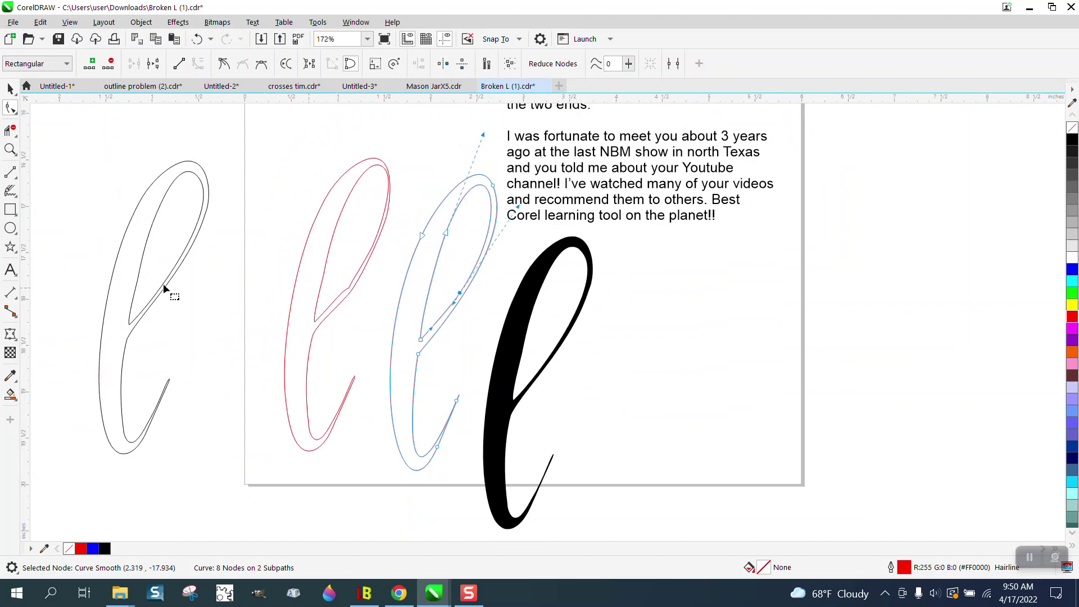
Step: Smart Fill the refined 8-node outline black and drag the copy beside the original l
{"action": "left_click", "coordinate": [11, 396]}
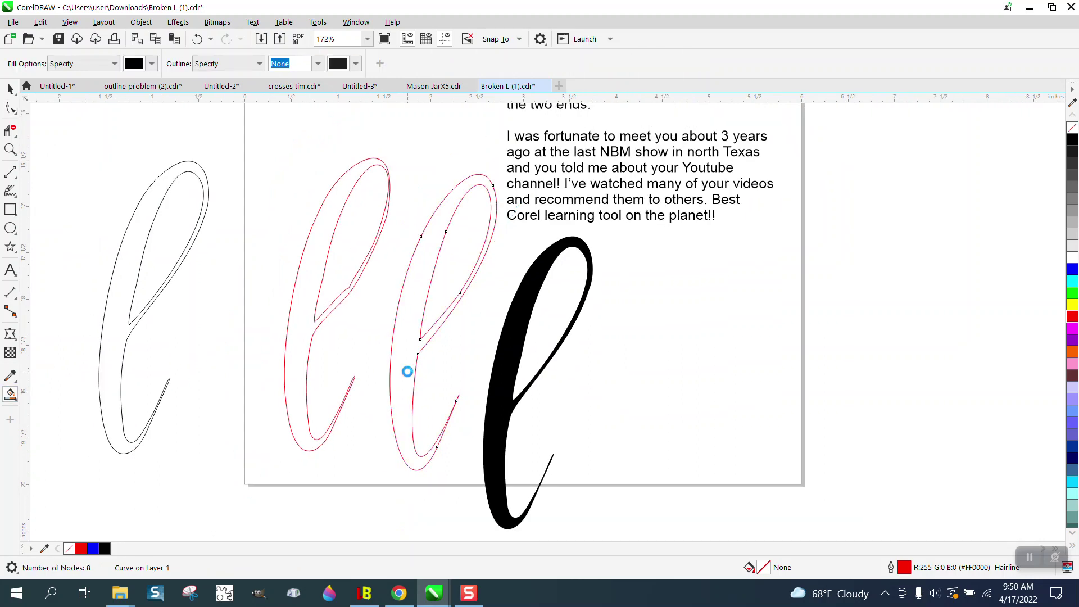
{"action": "left_click", "coordinate": [407, 371]}
{"action": "left_click", "coordinate": [11, 89]}
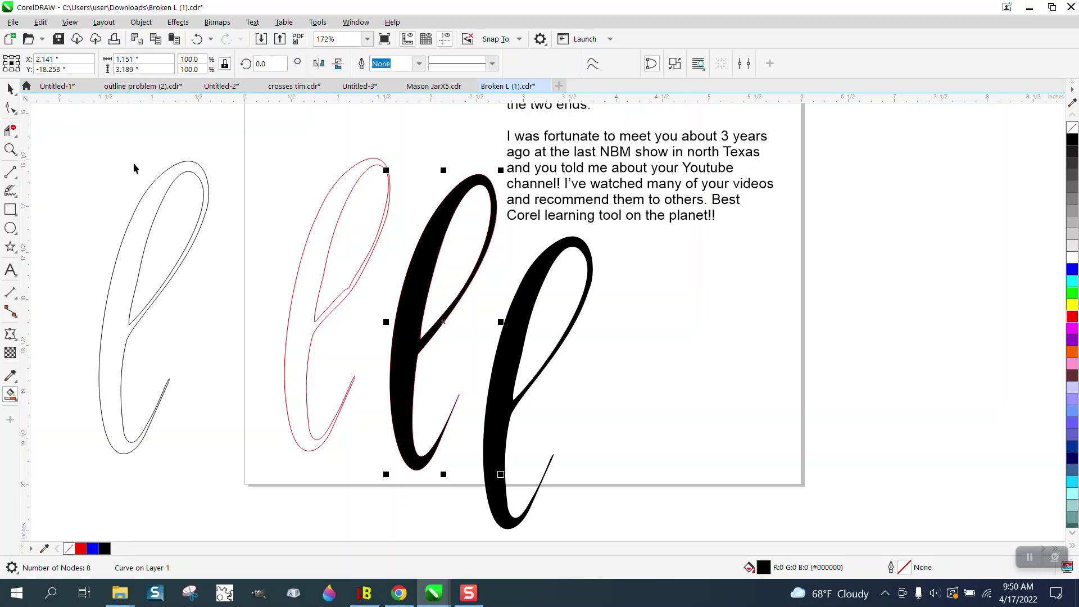
{"action": "left_click_drag", "start_coordinate": [413, 313], "coordinate": [603, 398]}
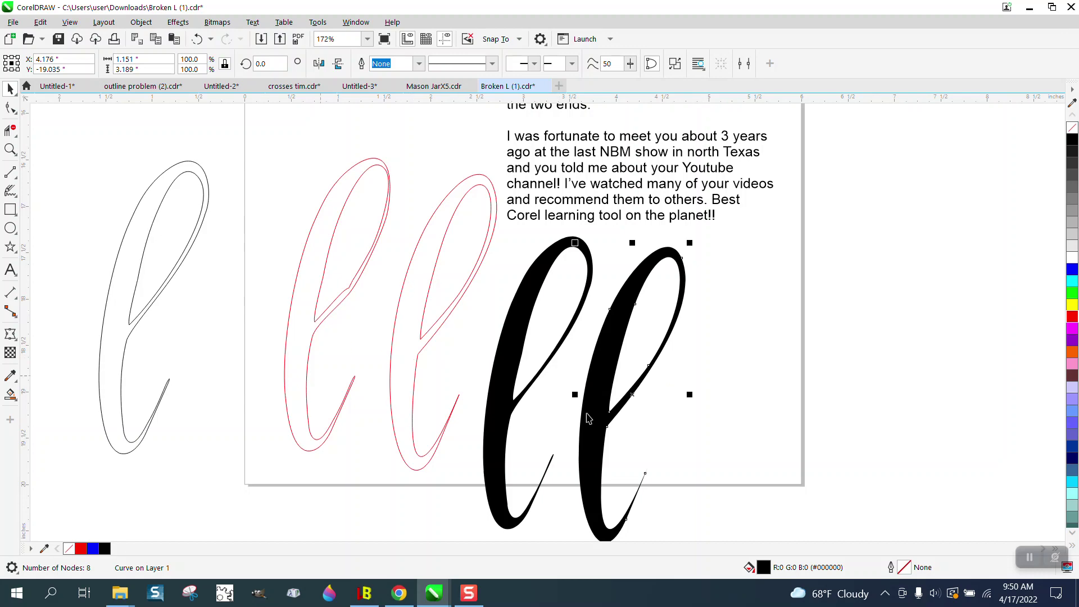
{"action": "scroll", "coordinate": [687, 436], "scroll_direction": "down", "scroll_amount": 1}
{"action": "scroll", "coordinate": [687, 436], "scroll_direction": "down", "scroll_amount": 1}
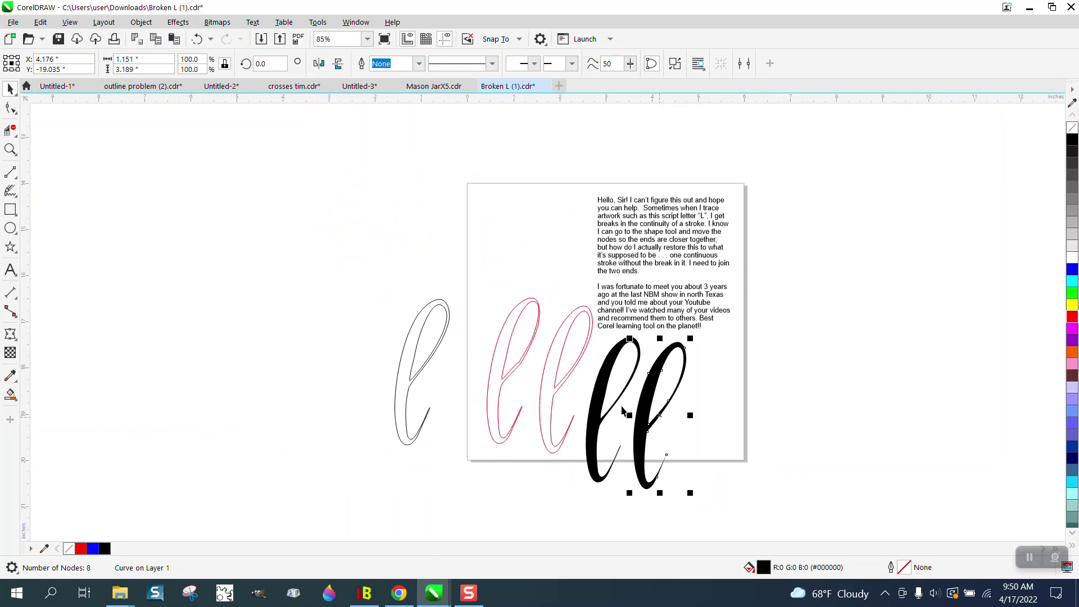